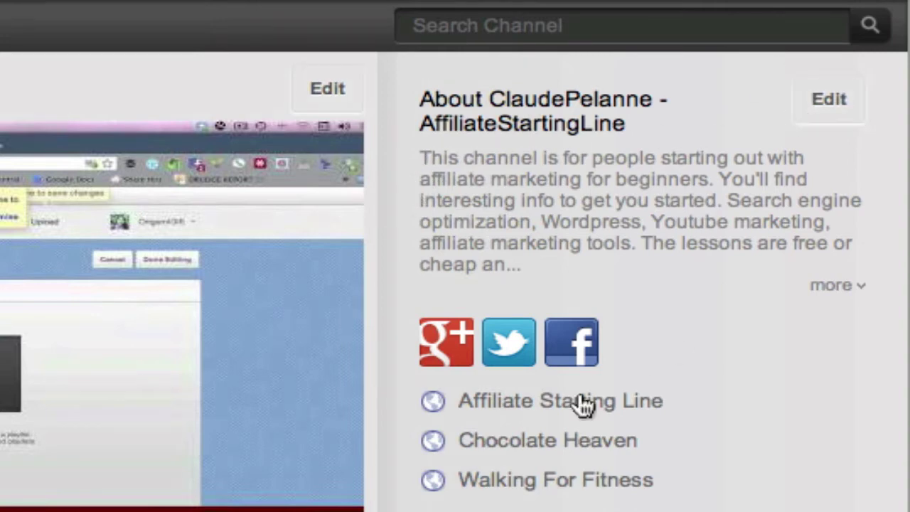
- Open the About editor and review the description, linked Google+, Twitter, Facebook accounts and website links
{"action": "left_click", "coordinate": [841, 103]}
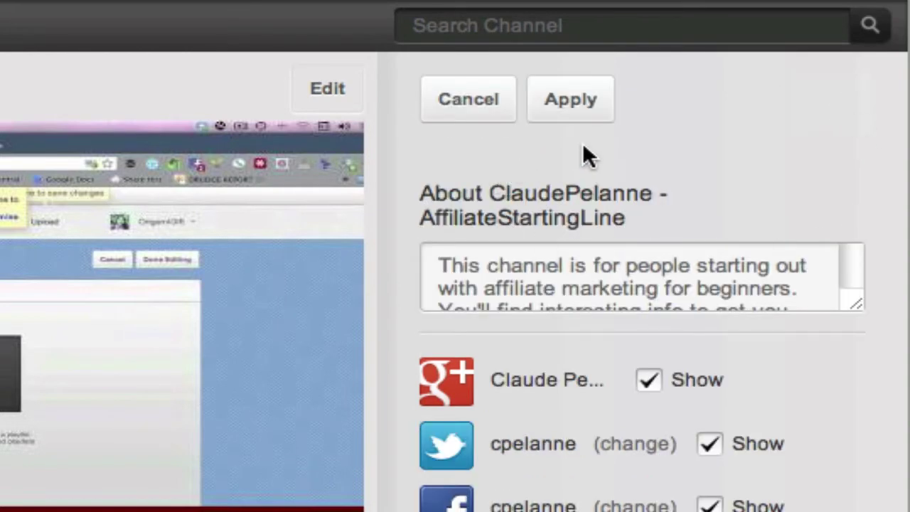
{"action": "scroll", "coordinate": [846, 265], "scroll_direction": "down", "scroll_amount": 3}
{"action": "scroll", "coordinate": [850, 263], "scroll_direction": "up", "scroll_amount": 3}
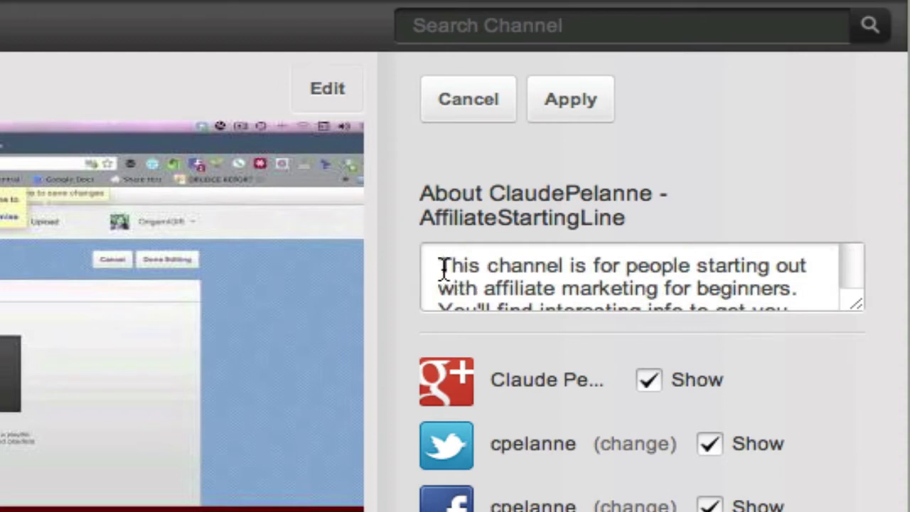
{"action": "scroll", "coordinate": [446, 277], "scroll_direction": "down", "scroll_amount": 2}
{"action": "scroll", "coordinate": [445, 280], "scroll_direction": "down", "scroll_amount": 2}
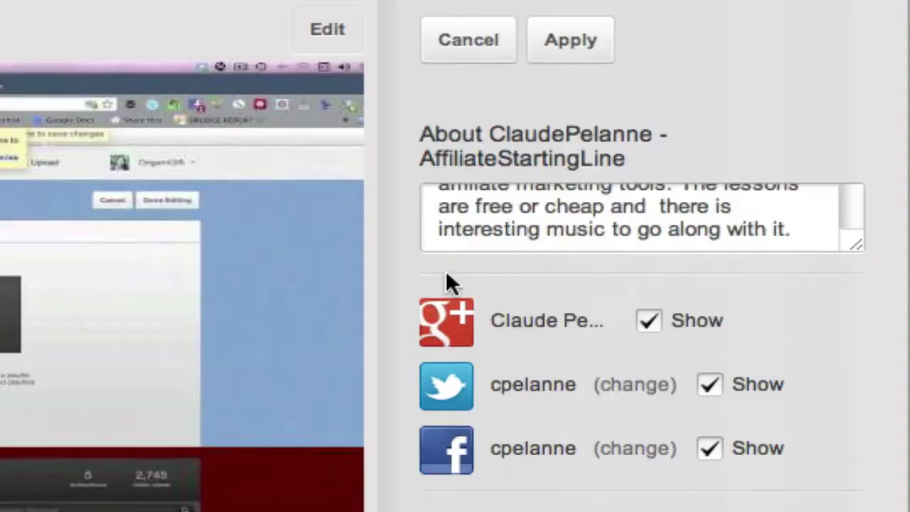
{"action": "scroll", "coordinate": [455, 256], "scroll_direction": "down", "scroll_amount": 3}
{"action": "scroll", "coordinate": [848, 127], "scroll_direction": "up", "scroll_amount": 3}
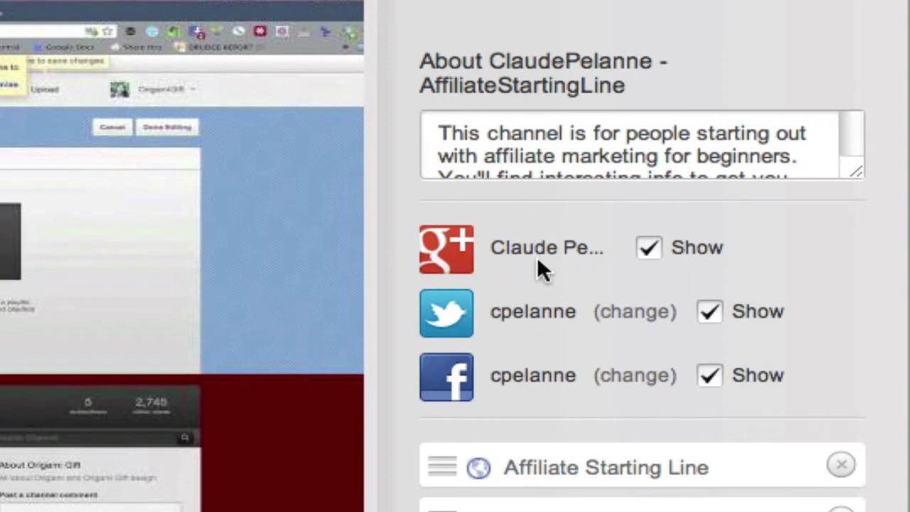
{"action": "scroll", "coordinate": [537, 256], "scroll_direction": "down", "scroll_amount": 1}
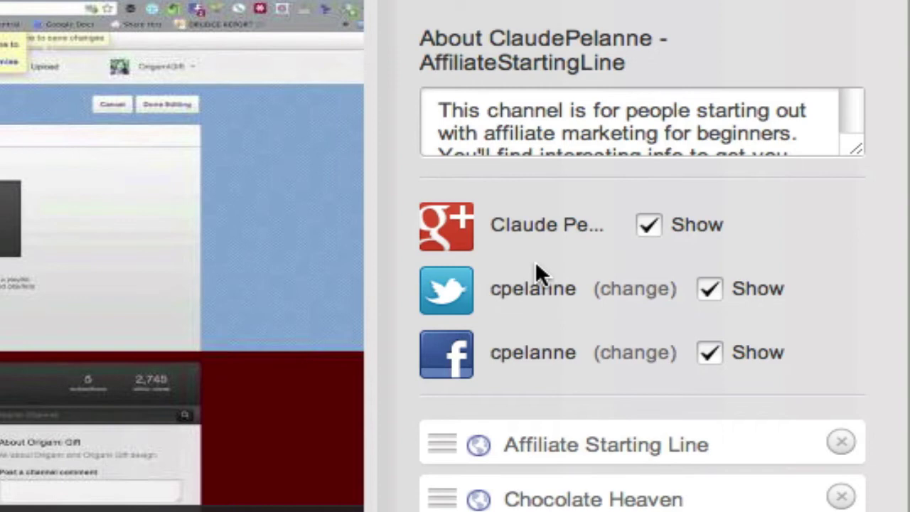
{"action": "scroll", "coordinate": [536, 264], "scroll_direction": "down", "scroll_amount": 1}
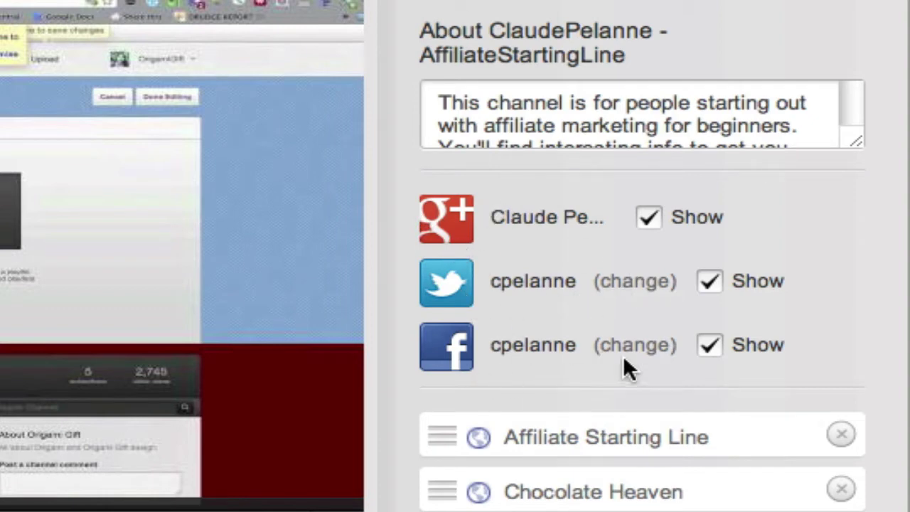
- Toggle the Google+, Twitter and Facebook Show boxes off and back on so all three display
{"action": "left_click", "coordinate": [650, 219]}
{"action": "left_click", "coordinate": [709, 284]}
{"action": "left_click", "coordinate": [715, 349]}
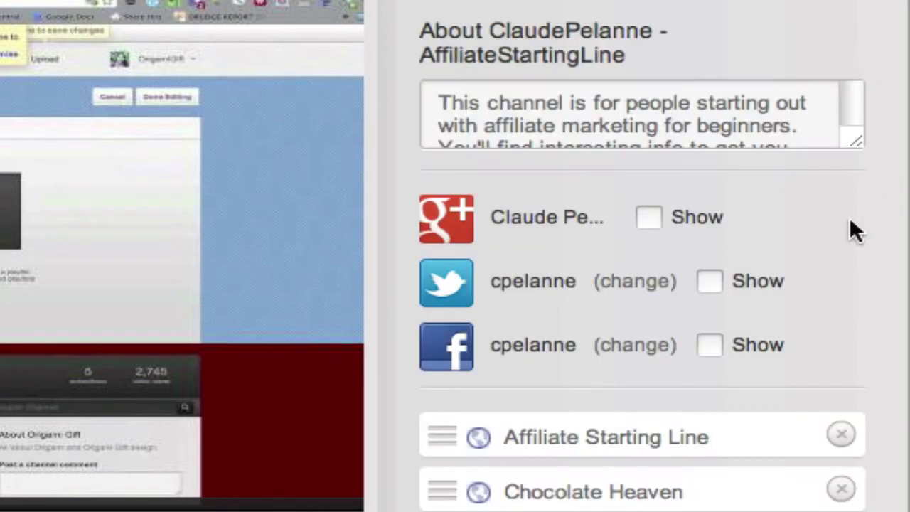
{"action": "left_click", "coordinate": [648, 218]}
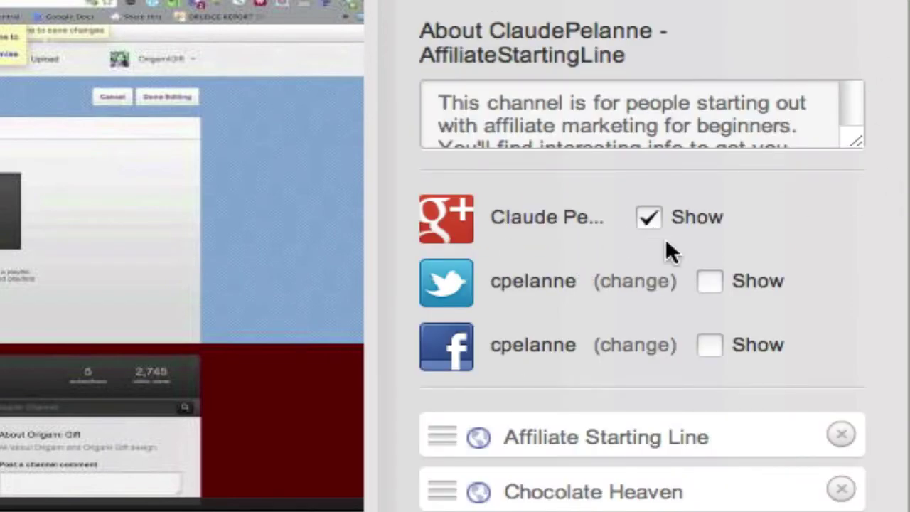
{"action": "left_click", "coordinate": [720, 283]}
{"action": "left_click", "coordinate": [720, 347]}
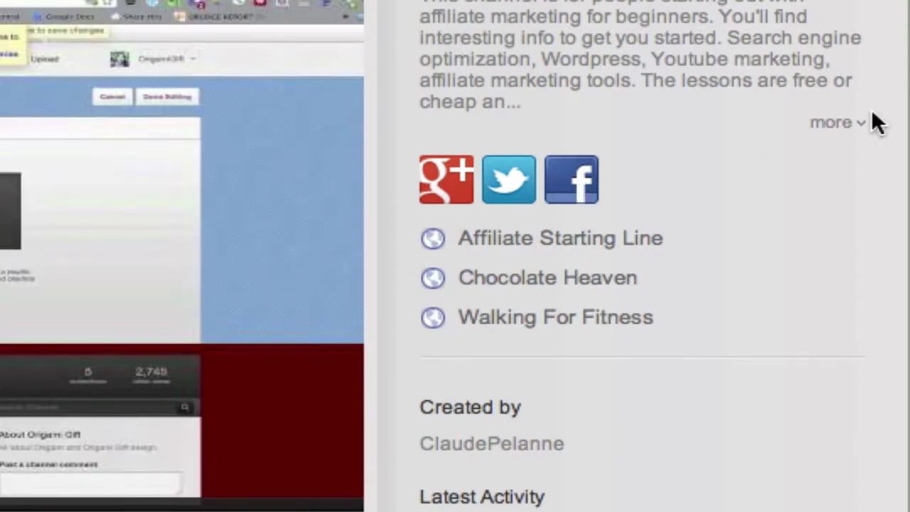
- Expand the full channel description with 'more'
{"action": "left_click", "coordinate": [832, 123]}
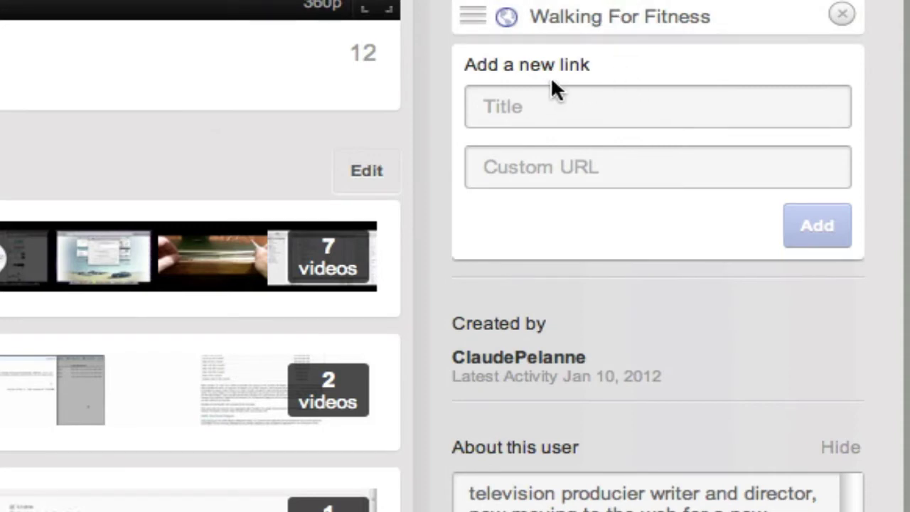
- Enter 'Walking For Fitness' as the new related link's title
{"action": "left_click", "coordinate": [484, 108]}
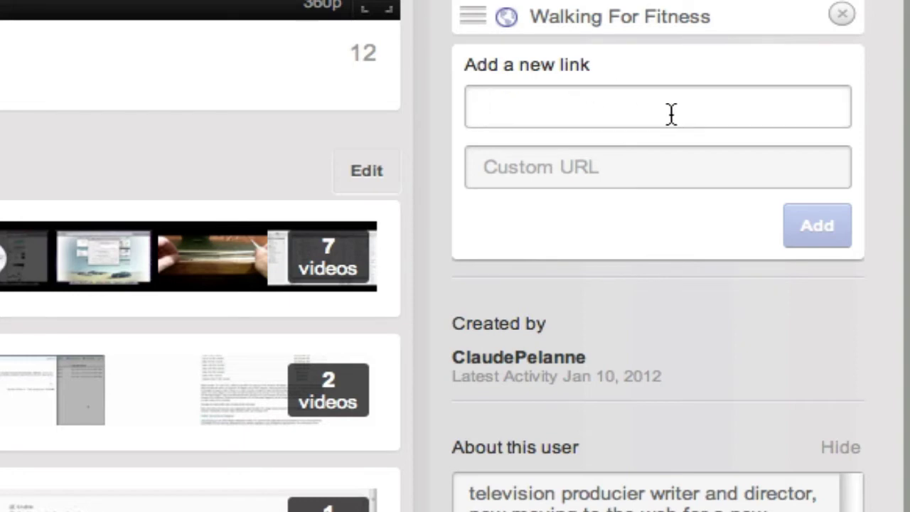
{"action": "left_click", "coordinate": [513, 176]}
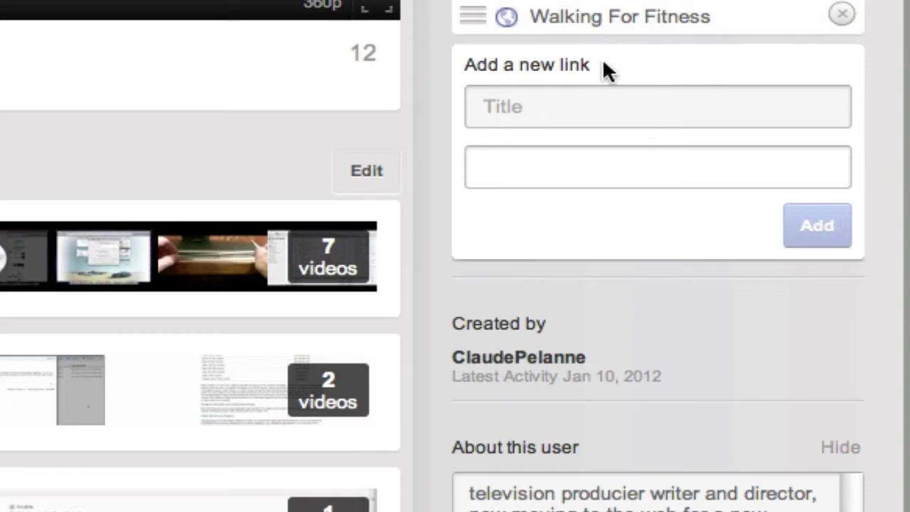
{"action": "left_click", "coordinate": [844, 17]}
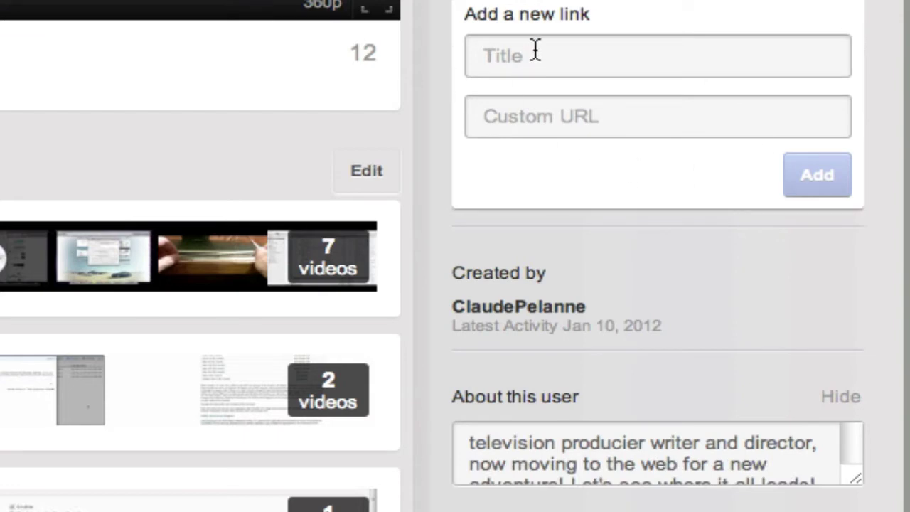
{"action": "left_click", "coordinate": [535, 51]}
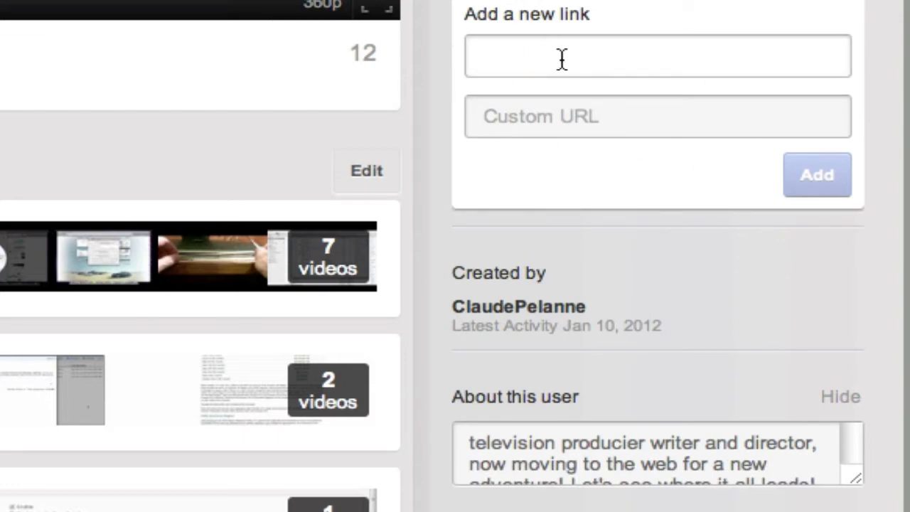
{"action": "type", "text": "Wal"}
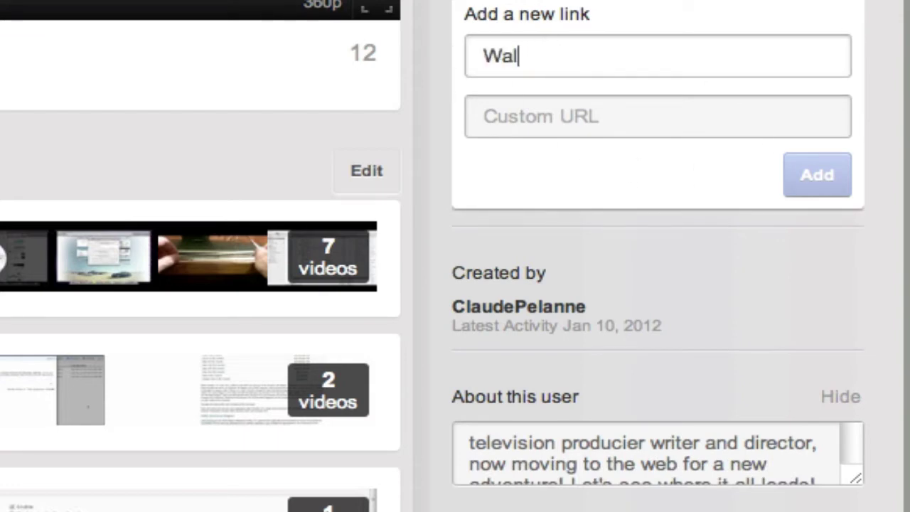
{"action": "type", "text": "king For "}
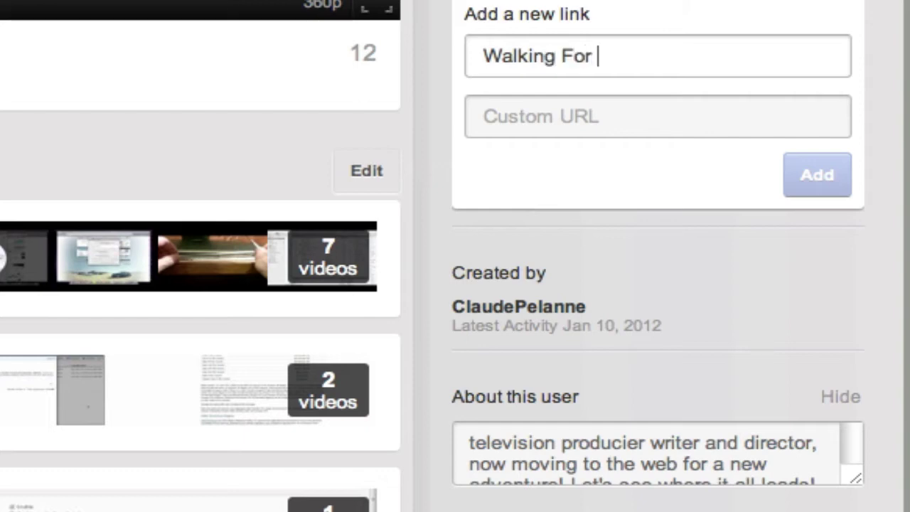
{"action": "type", "text": "Gi"}
{"action": "key", "text": "BackSpace"}
{"action": "key", "text": "BackSpace"}
{"action": "type", "text": "F"}
{"action": "type", "text": "ite"}
{"action": "key", "text": "BackSpace"}
{"action": "type", "text": "ness"}
{"action": "left_click", "coordinate": [510, 128]}
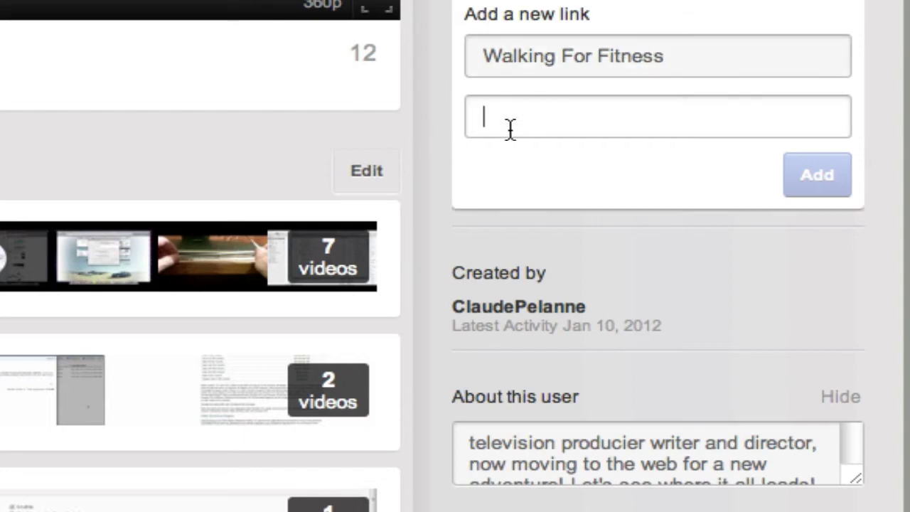
{"action": "type", "text": "www"}
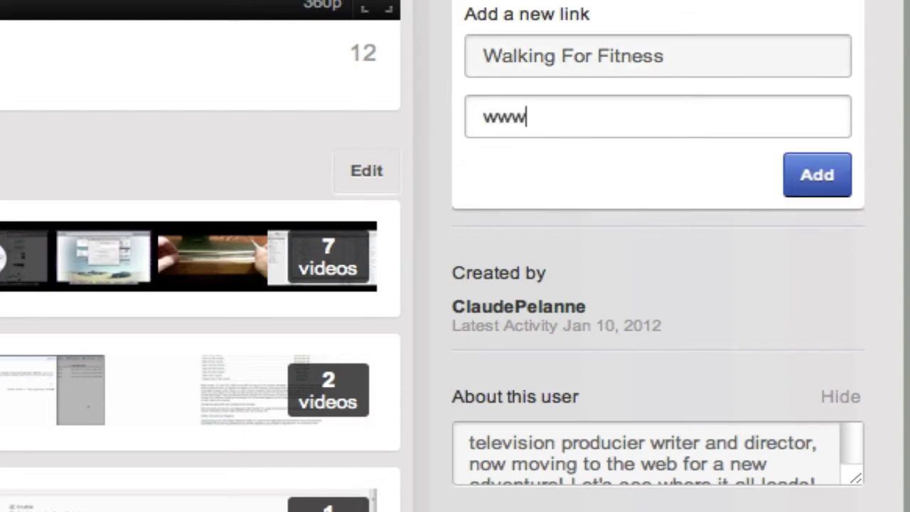
{"action": "type", "text": ".wal"}
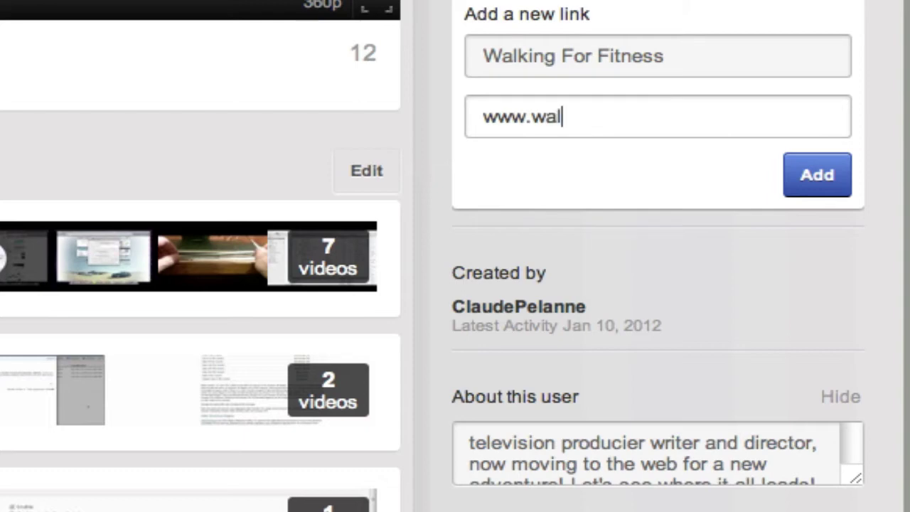
{"action": "type", "text": "kingshoe"}
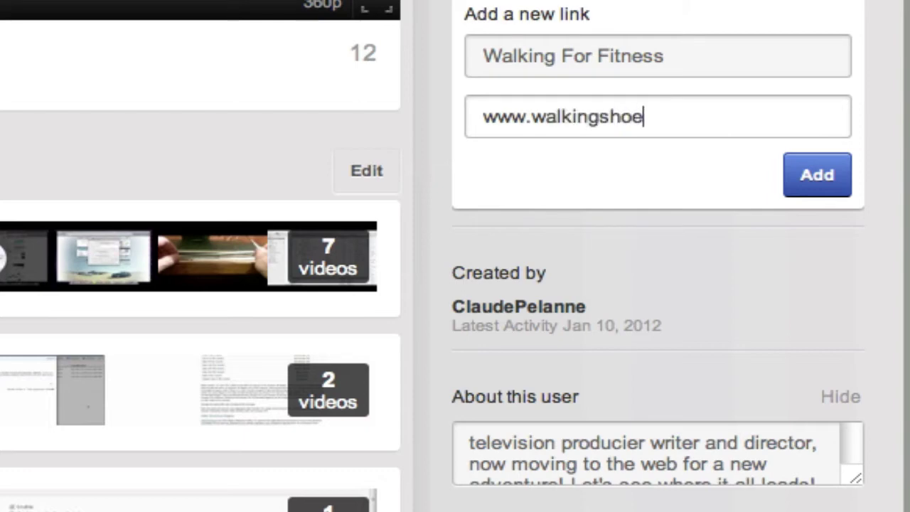
{"action": "type", "text": "sre"}
{"action": "type", "text": "views."}
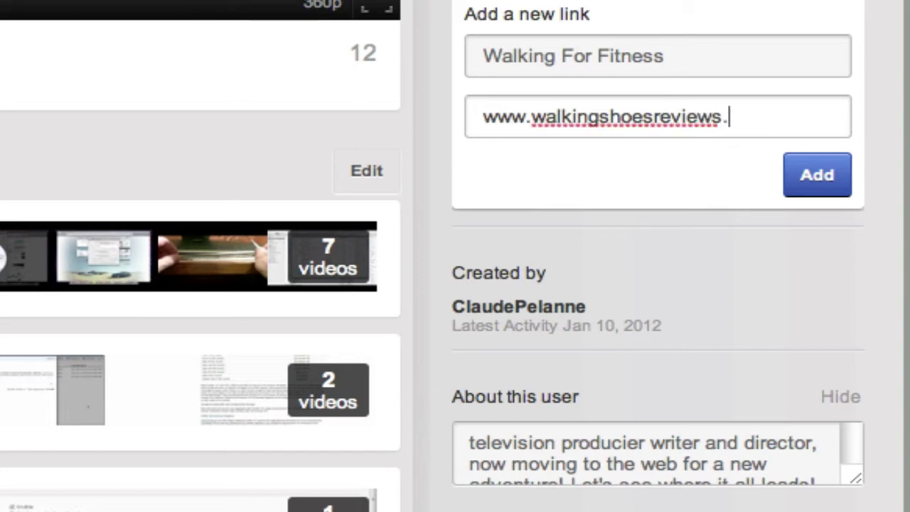
{"action": "type", "text": "org"}
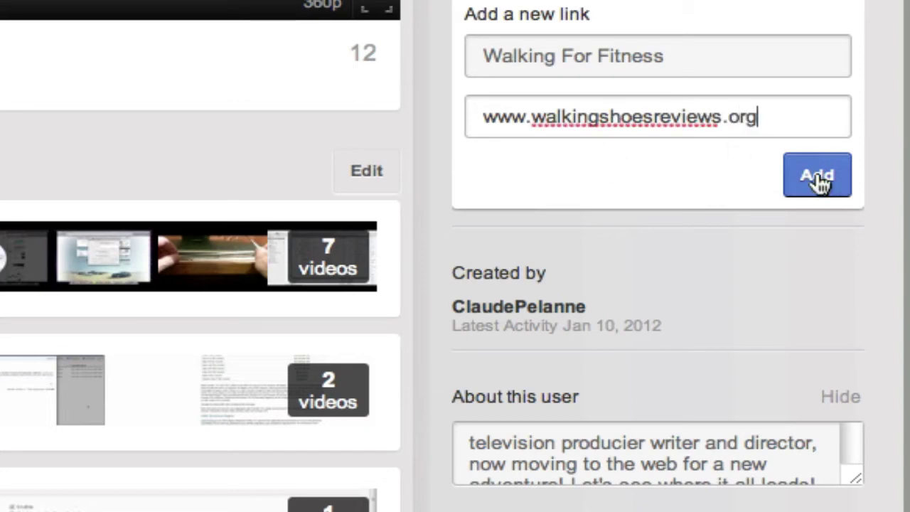
{"action": "left_click", "coordinate": [820, 177]}
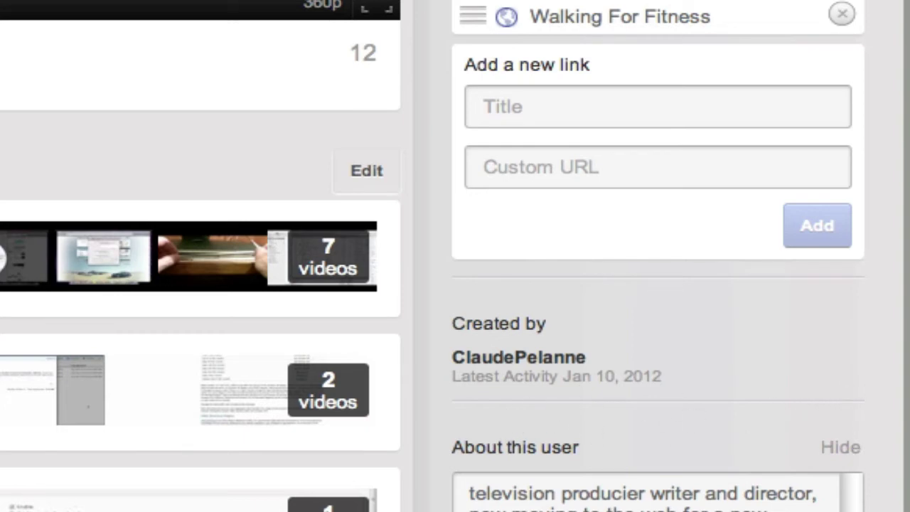
- Scroll past Occupation, Companies, Schools and Interests to the four-channel Featured Videos list
{"action": "scroll", "coordinate": [576, 62], "scroll_direction": "down", "scroll_amount": 5}
{"action": "scroll", "coordinate": [575, 61], "scroll_direction": "down", "scroll_amount": 1}
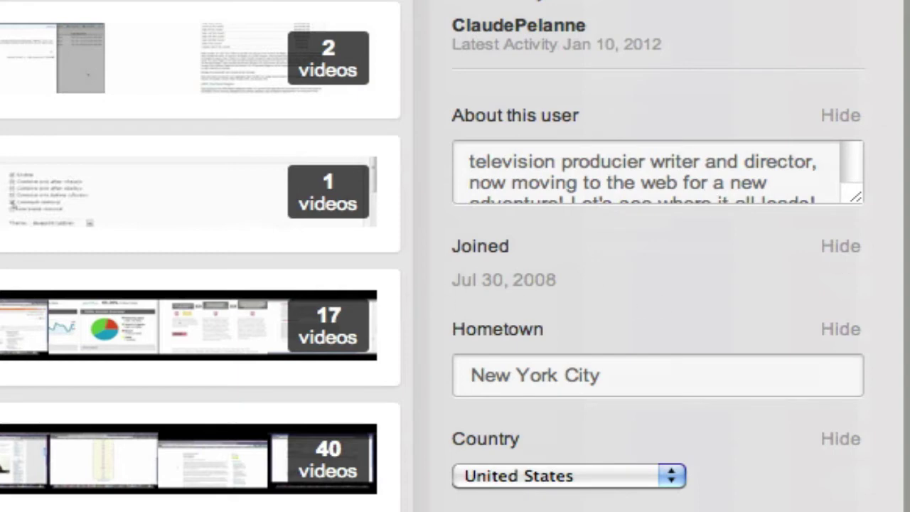
{"action": "scroll", "coordinate": [547, 14], "scroll_direction": "down", "scroll_amount": 3}
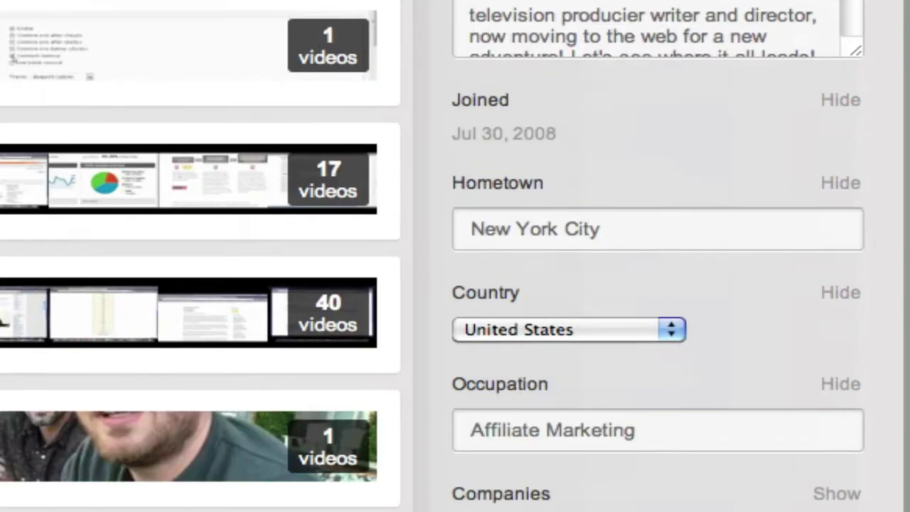
{"action": "scroll", "coordinate": [546, 15], "scroll_direction": "down", "scroll_amount": 3}
{"action": "scroll", "coordinate": [547, 14], "scroll_direction": "down", "scroll_amount": 2}
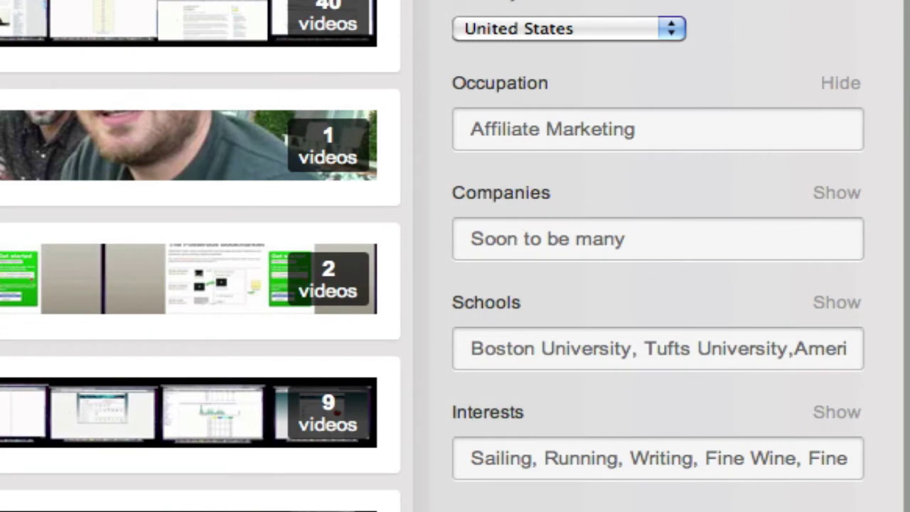
{"action": "scroll", "coordinate": [277, 238], "scroll_direction": "down", "scroll_amount": 3}
{"action": "scroll", "coordinate": [277, 238], "scroll_direction": "down", "scroll_amount": 2}
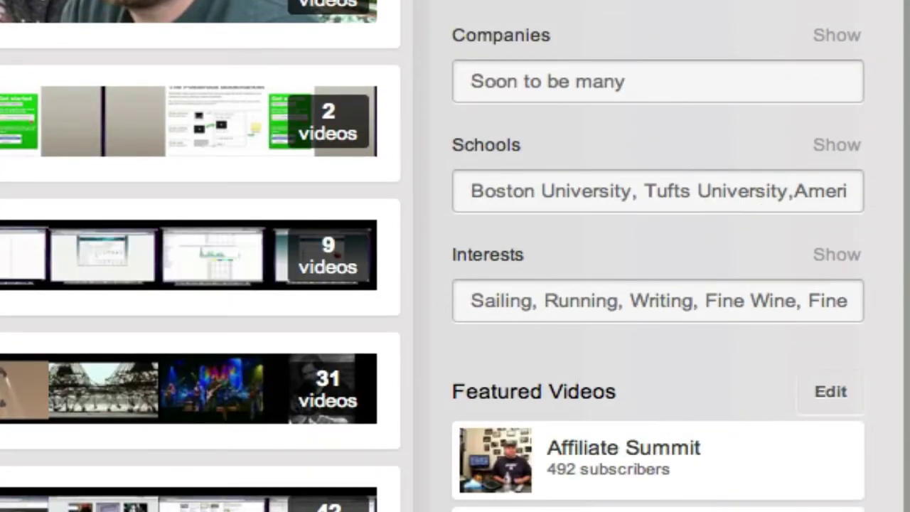
{"action": "scroll", "coordinate": [795, 412], "scroll_direction": "down", "scroll_amount": 10}
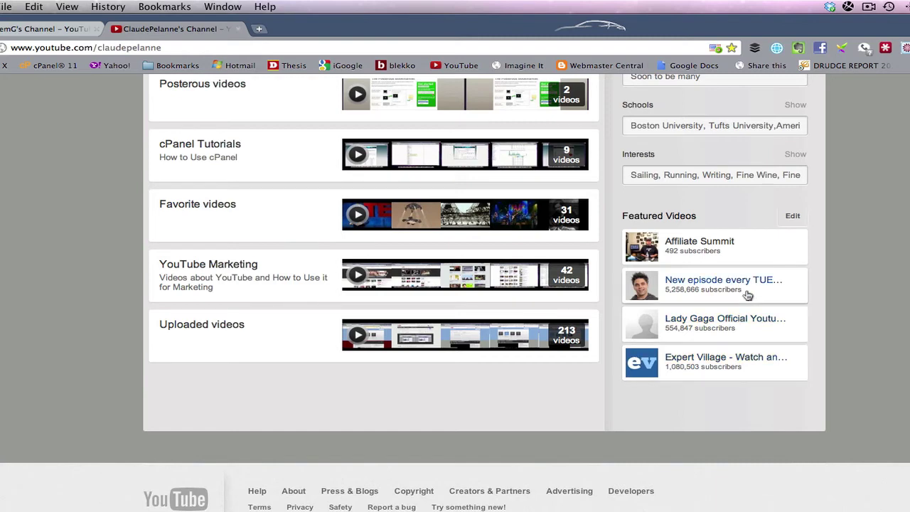
- Edit Featured Videos and replace its title with 'Channels You Should Know About'
{"action": "left_click", "coordinate": [794, 217]}
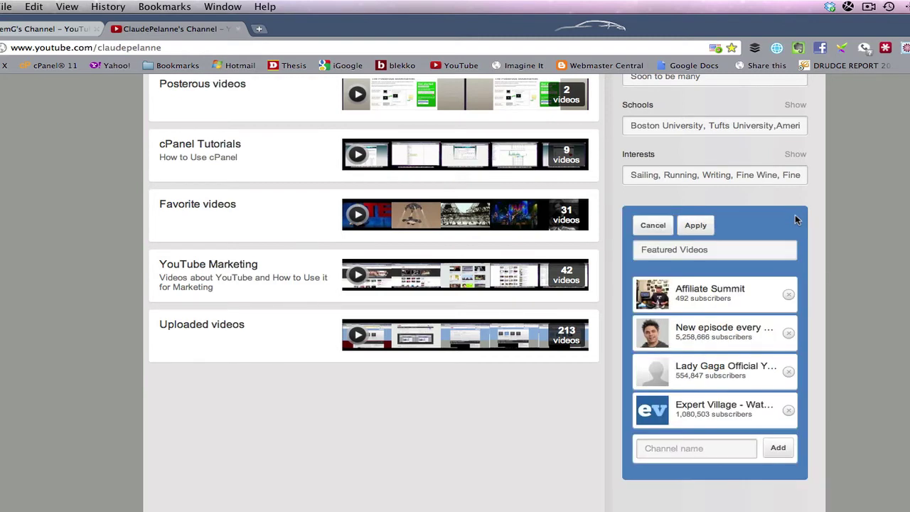
{"action": "left_click_drag", "start_coordinate": [715, 249], "coordinate": [633, 247]}
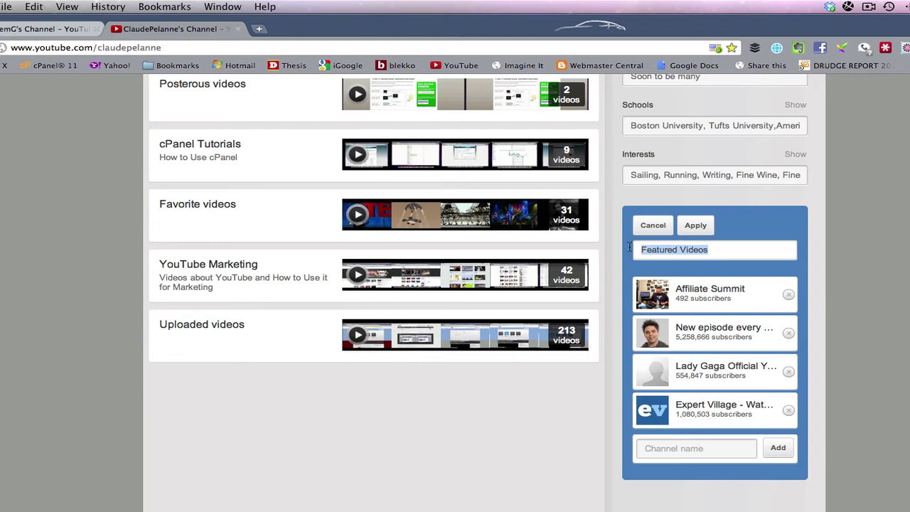
{"action": "type", "text": "Channels You Should Know About"}
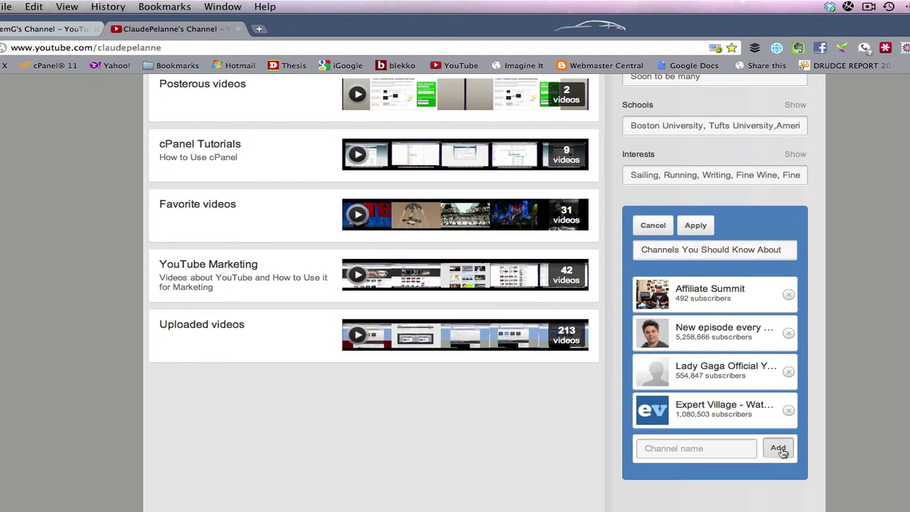
- Add the Kassem channel as a fifth featured channel, apply, and head back to My Channel
{"action": "left_click", "coordinate": [779, 450]}
{"action": "left_click", "coordinate": [660, 449]}
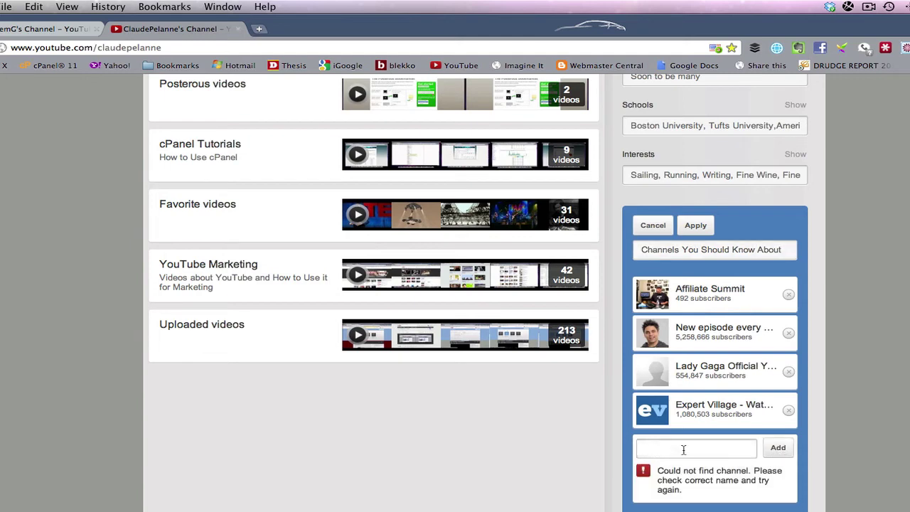
{"action": "type", "text": "KassemG"}
{"action": "left_click", "coordinate": [777, 448]}
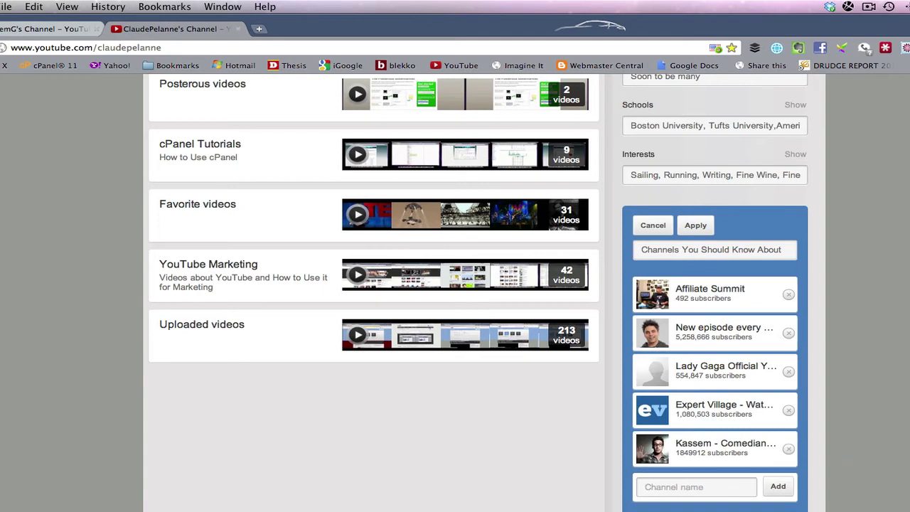
{"action": "left_click", "coordinate": [696, 225]}
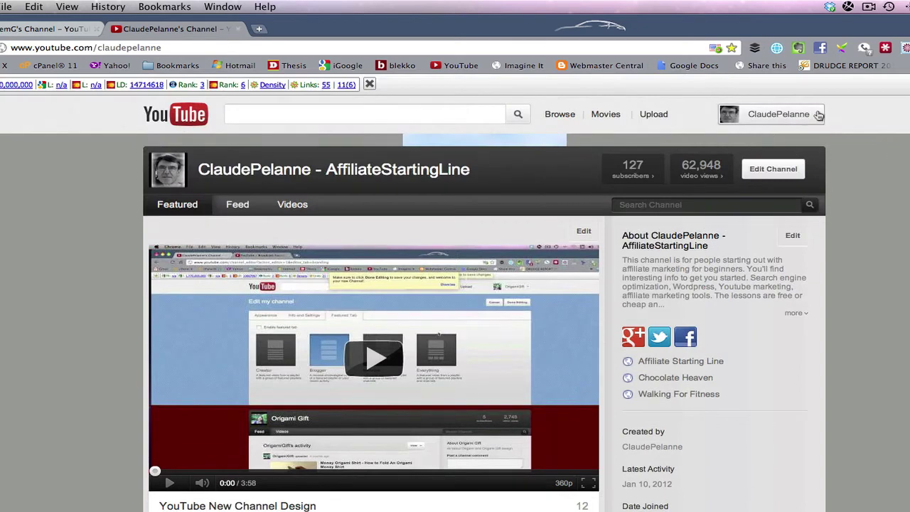
{"action": "left_click", "coordinate": [779, 115]}
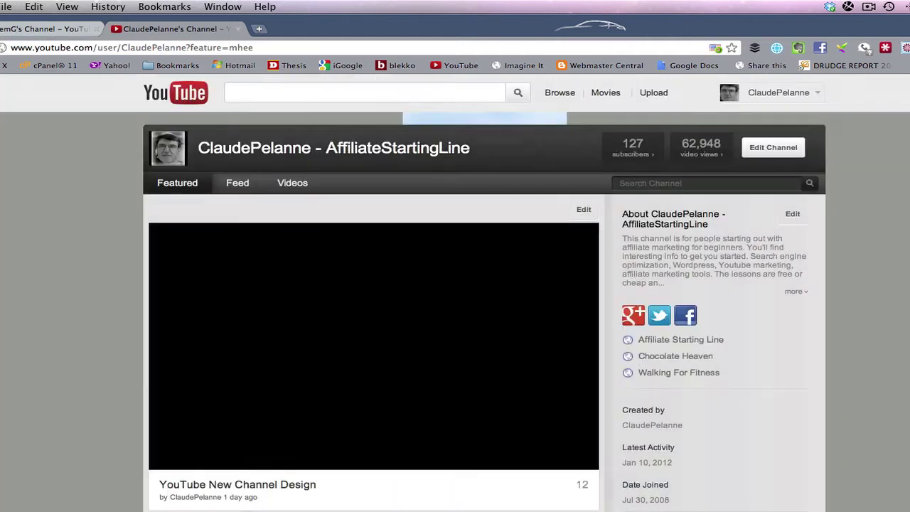
- Scroll down to the five-channel 'Channels You Should Know About' list ending with Kassem
{"action": "scroll", "coordinate": [610, 175], "scroll_direction": "down", "scroll_amount": 5}
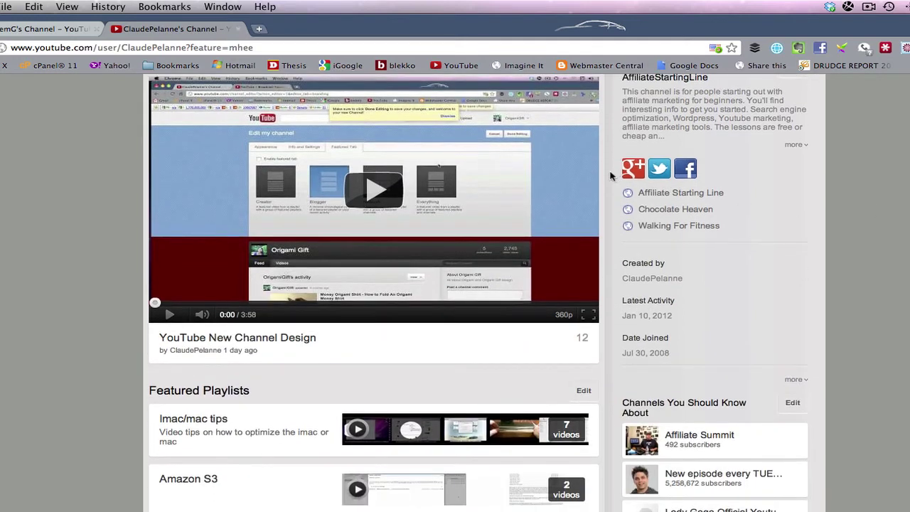
{"action": "scroll", "coordinate": [455, 291], "scroll_direction": "down", "scroll_amount": 1}
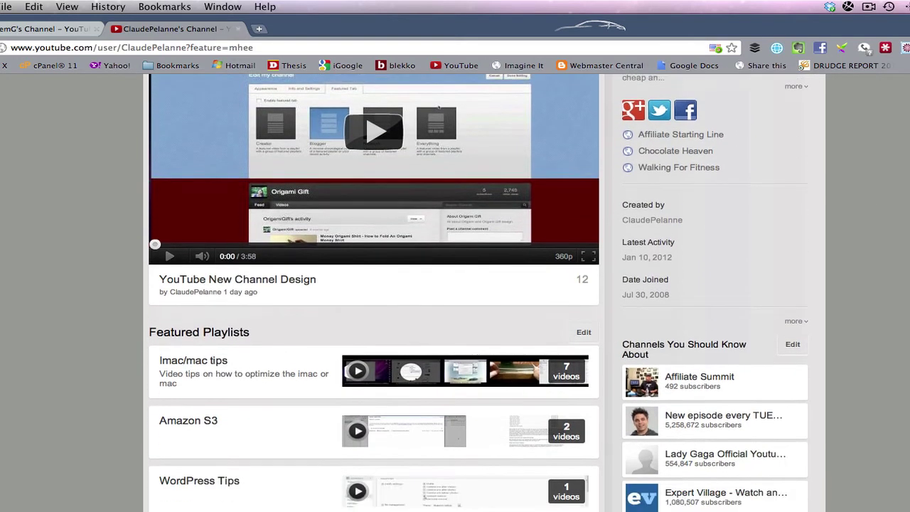
{"action": "scroll", "coordinate": [455, 292], "scroll_direction": "down", "scroll_amount": 2}
{"action": "scroll", "coordinate": [455, 291], "scroll_direction": "down", "scroll_amount": 2}
{"action": "scroll", "coordinate": [455, 291], "scroll_direction": "down", "scroll_amount": 1}
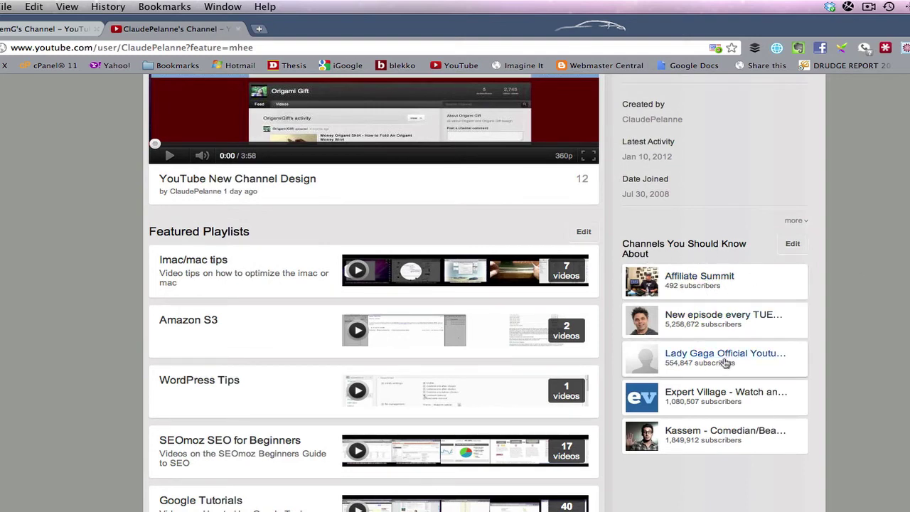
{"action": "left_click", "coordinate": [713, 434]}
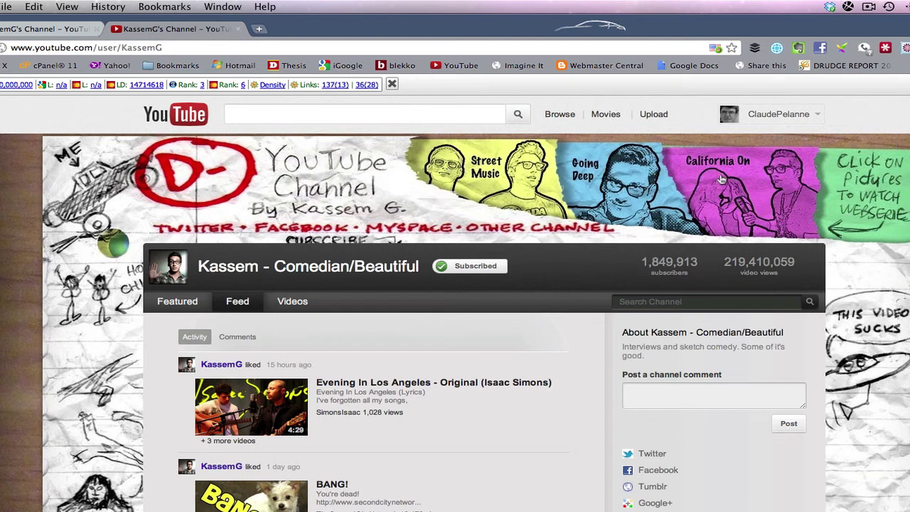
{"action": "left_click", "coordinate": [743, 180]}
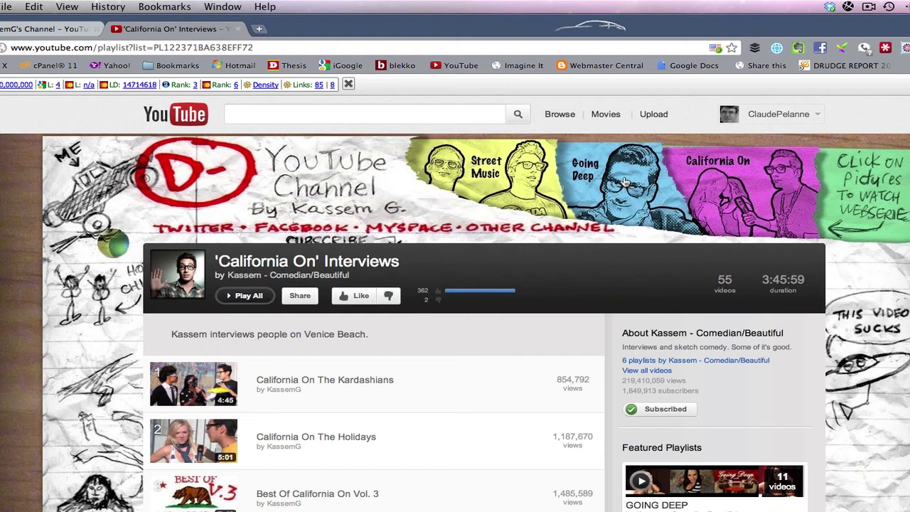
{"action": "left_click", "coordinate": [625, 182]}
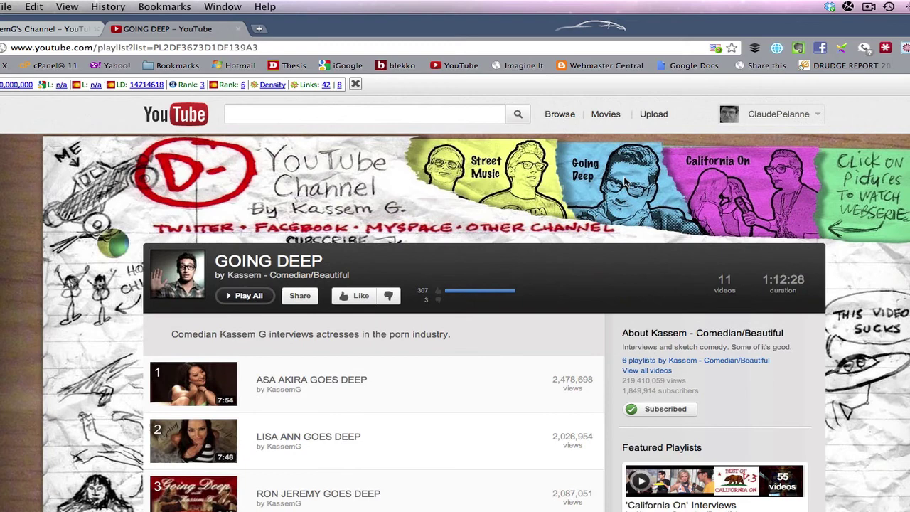
{"action": "left_click", "coordinate": [480, 168]}
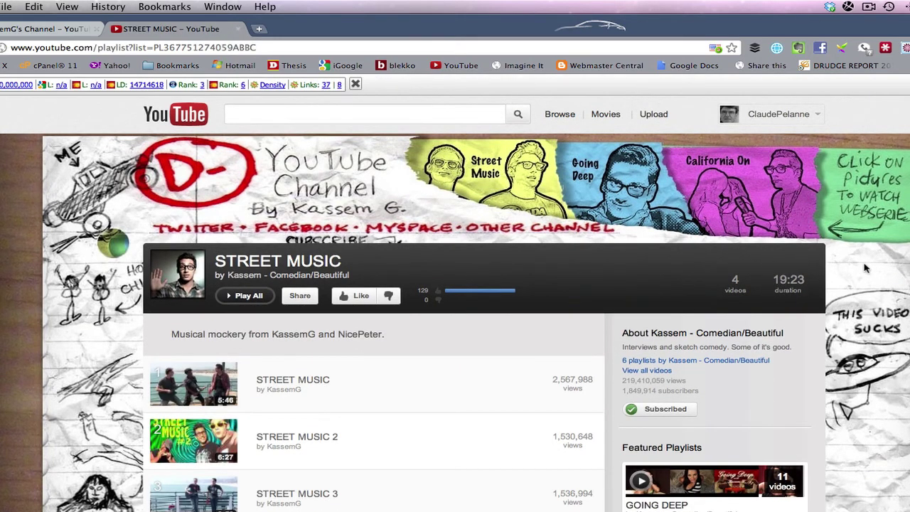
{"action": "scroll", "coordinate": [689, 329], "scroll_direction": "down", "scroll_amount": 5}
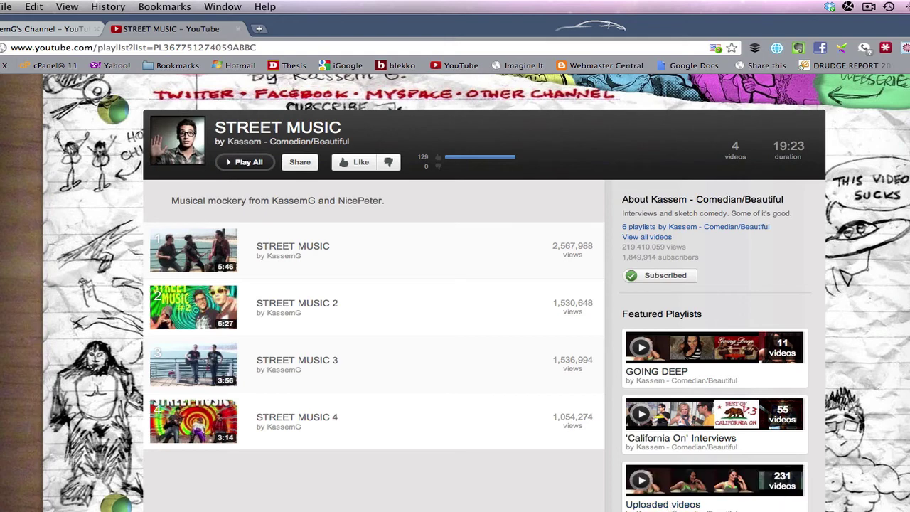
{"action": "scroll", "coordinate": [455, 292], "scroll_direction": "down", "scroll_amount": 3}
{"action": "scroll", "coordinate": [456, 292], "scroll_direction": "up", "scroll_amount": 3}
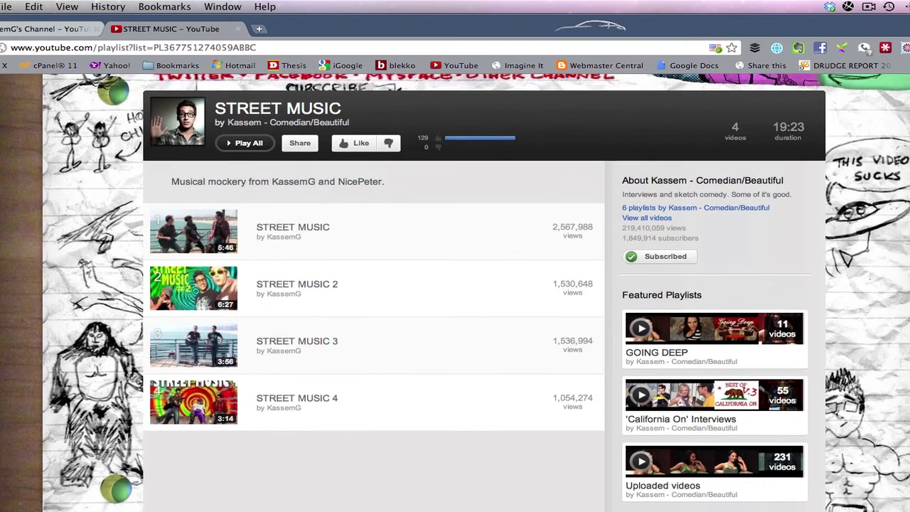
{"action": "scroll", "coordinate": [455, 292], "scroll_direction": "up", "scroll_amount": 2}
{"action": "scroll", "coordinate": [455, 293], "scroll_direction": "up", "scroll_amount": 2}
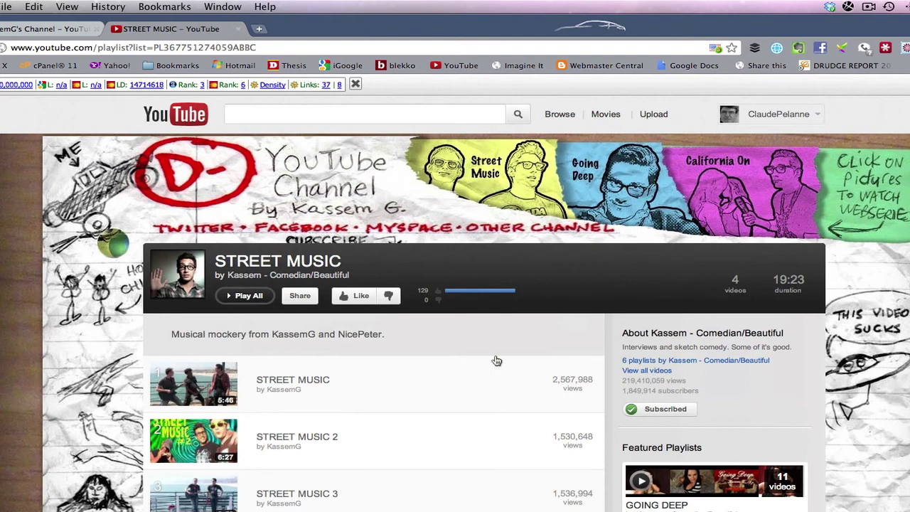
{"action": "mouse_move", "coordinate": [377, 231]}
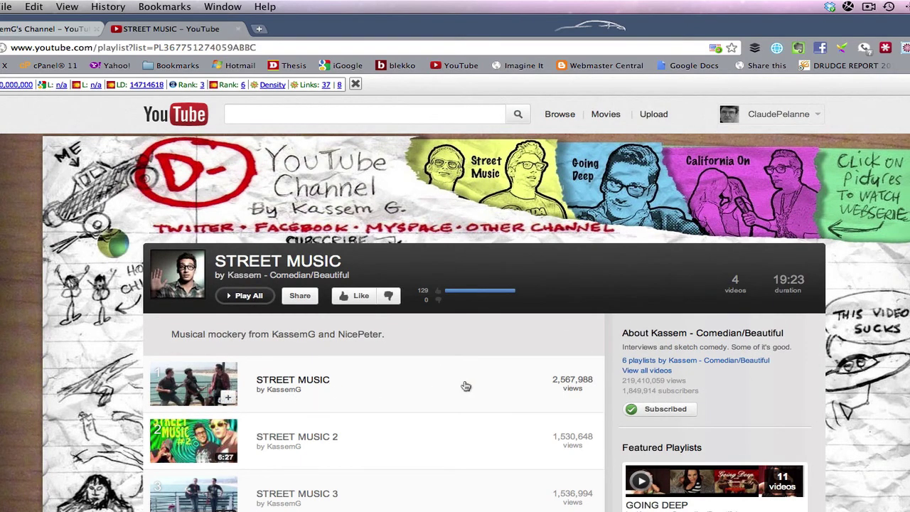
{"action": "scroll", "coordinate": [706, 378], "scroll_direction": "down", "scroll_amount": 2}
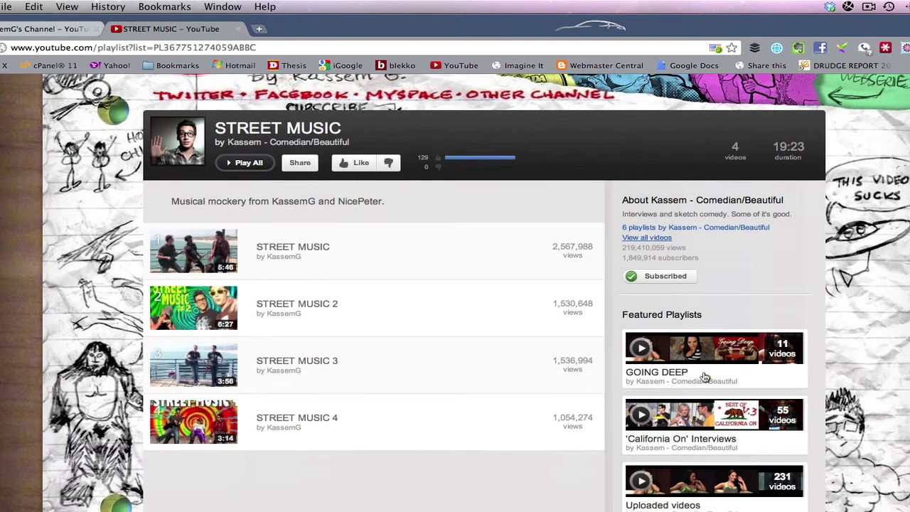
{"action": "scroll", "coordinate": [707, 378], "scroll_direction": "down", "scroll_amount": 2}
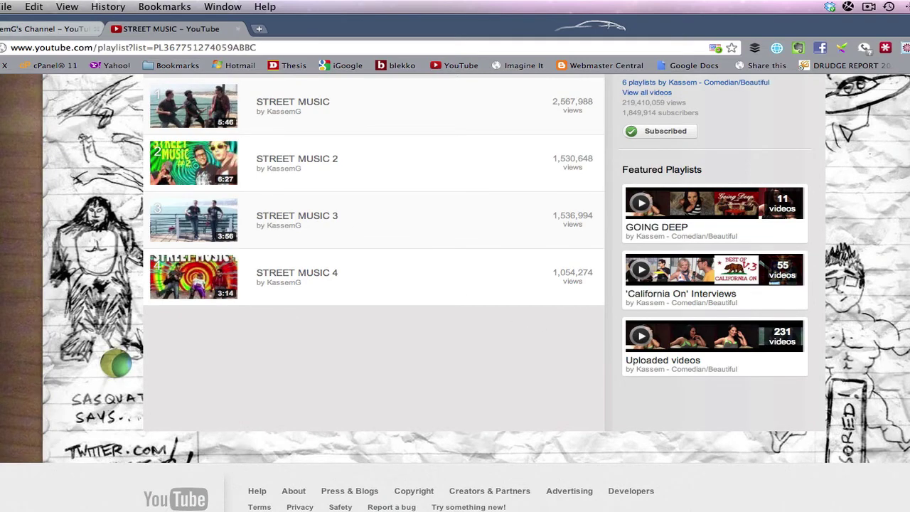
- Return to ClaudePelanne's channel and view its five-channel recommendation list including Kassem
{"action": "left_click", "coordinate": [714, 206]}
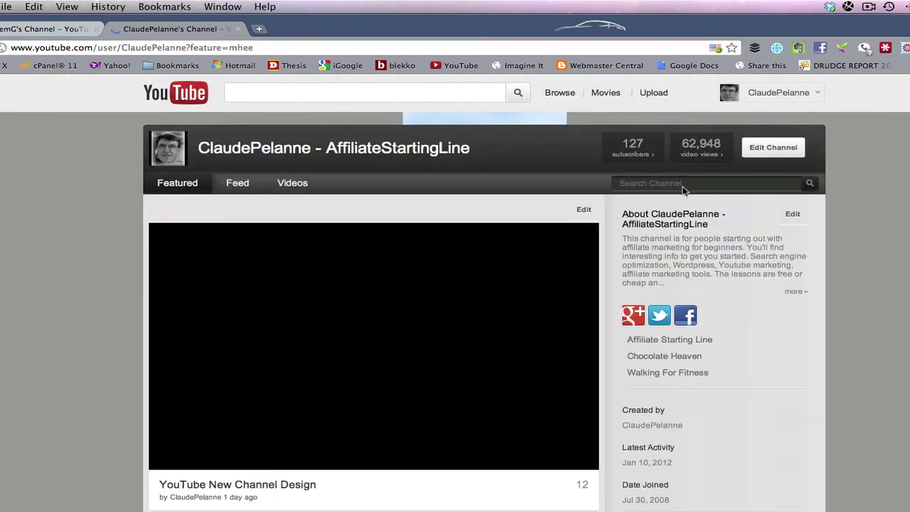
{"action": "scroll", "coordinate": [456, 285], "scroll_direction": "down", "scroll_amount": 5}
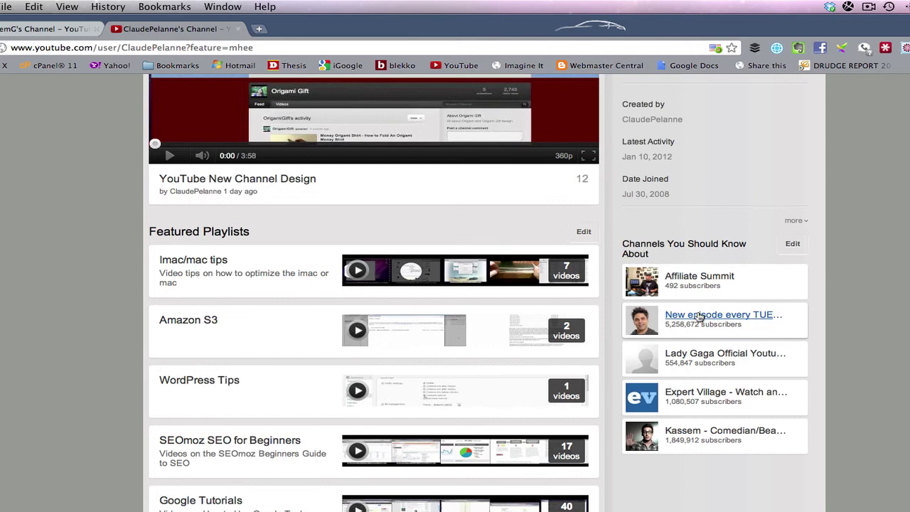
{"action": "left_click", "coordinate": [704, 316]}
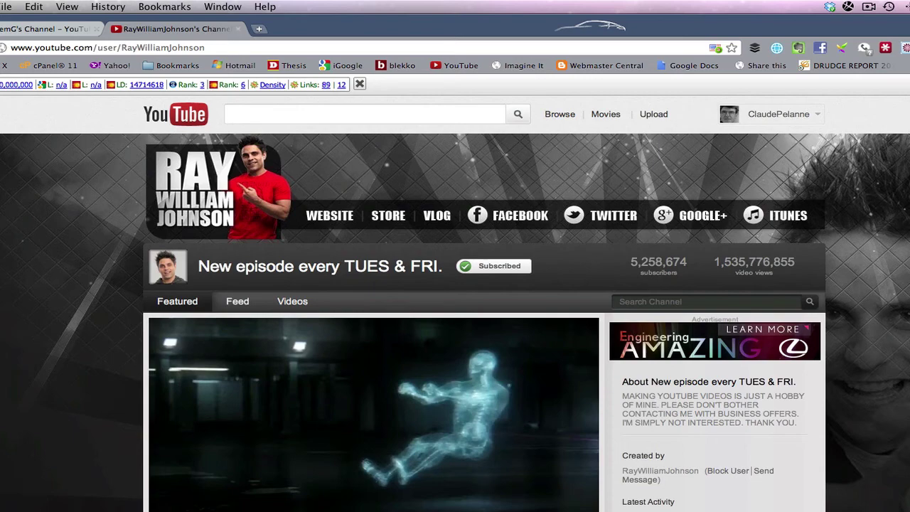
{"action": "key", "text": "super+Tab"}
{"action": "key", "text": "super+Tab"}
{"action": "scroll", "coordinate": [455, 292], "scroll_direction": "down", "scroll_amount": 5}
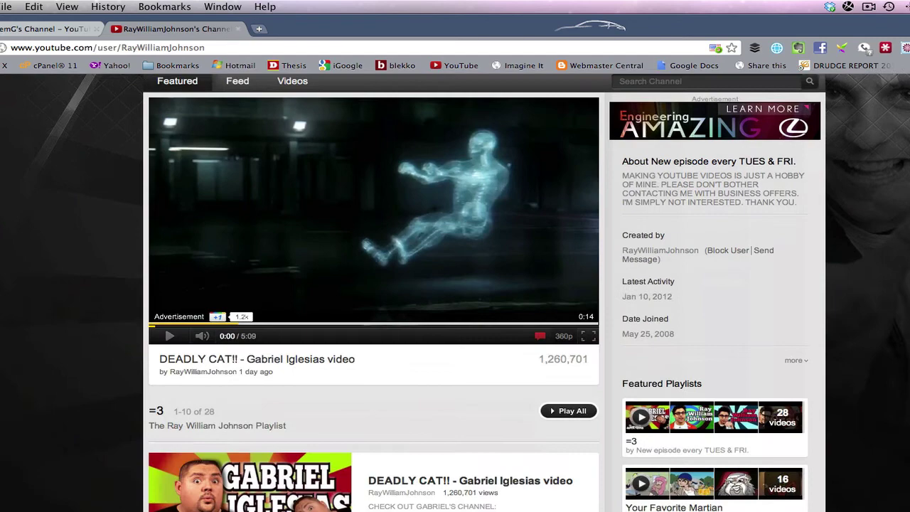
{"action": "scroll", "coordinate": [672, 196], "scroll_direction": "down", "scroll_amount": 2}
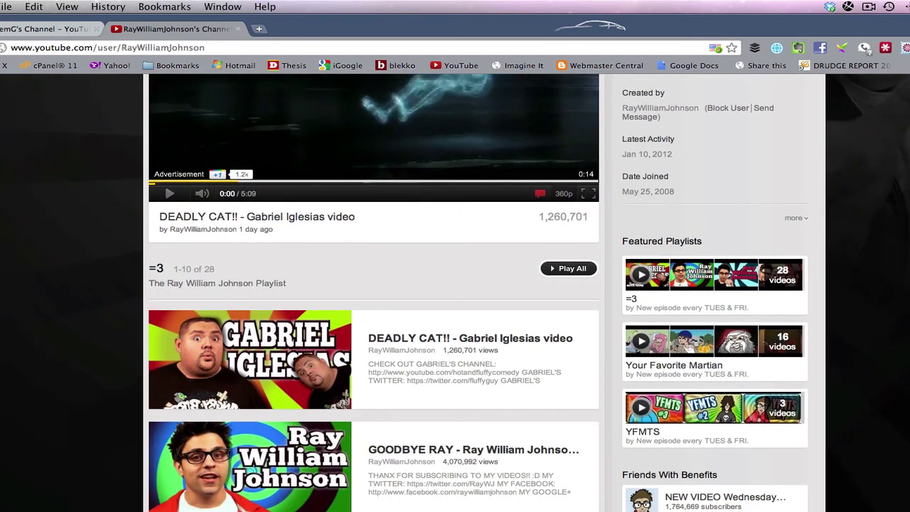
{"action": "scroll", "coordinate": [455, 292], "scroll_direction": "down", "scroll_amount": 1}
{"action": "scroll", "coordinate": [455, 292], "scroll_direction": "down", "scroll_amount": 2}
{"action": "scroll", "coordinate": [455, 292], "scroll_direction": "down", "scroll_amount": 1}
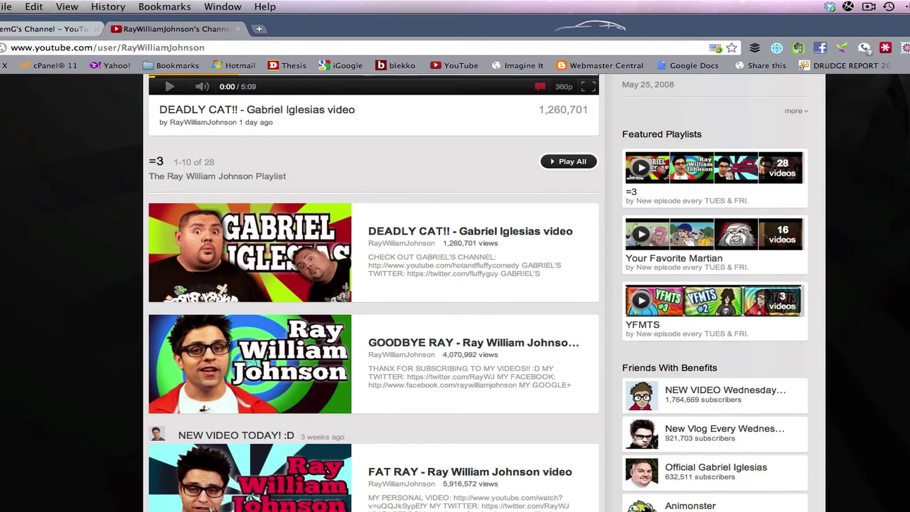
{"action": "scroll", "coordinate": [455, 292], "scroll_direction": "down", "scroll_amount": 1}
{"action": "scroll", "coordinate": [456, 292], "scroll_direction": "down", "scroll_amount": 1}
{"action": "scroll", "coordinate": [455, 291], "scroll_direction": "up", "scroll_amount": 5}
{"action": "scroll", "coordinate": [455, 292], "scroll_direction": "up", "scroll_amount": 5}
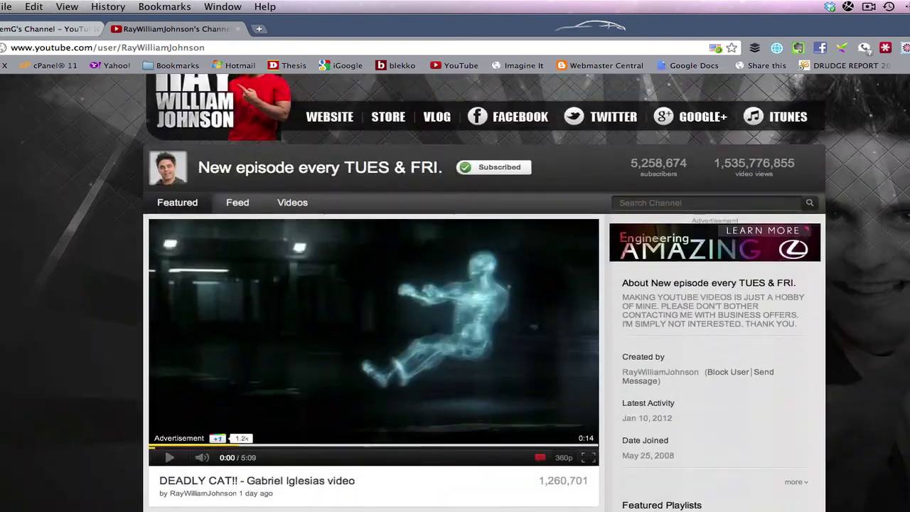
{"action": "scroll", "coordinate": [455, 292], "scroll_direction": "up", "scroll_amount": 2}
{"action": "scroll", "coordinate": [455, 292], "scroll_direction": "up", "scroll_amount": 1}
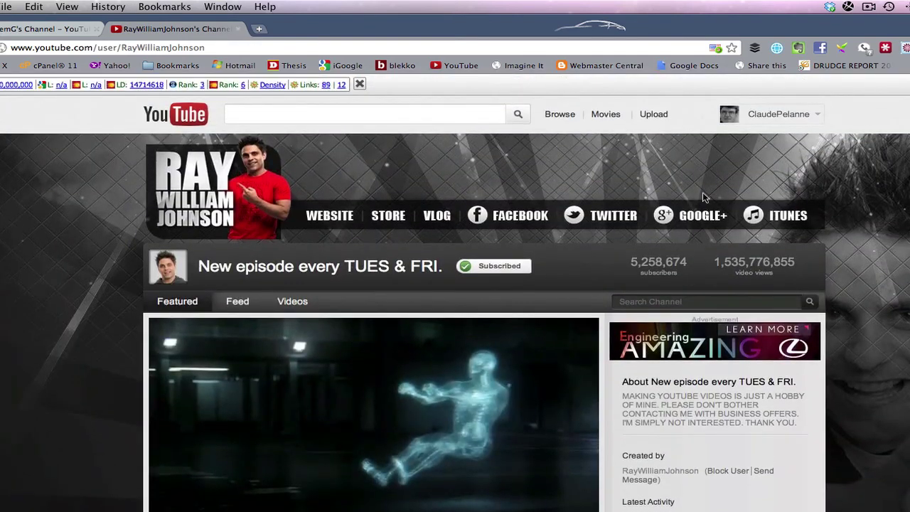
{"action": "left_click", "coordinate": [817, 116]}
{"action": "left_click", "coordinate": [738, 152]}
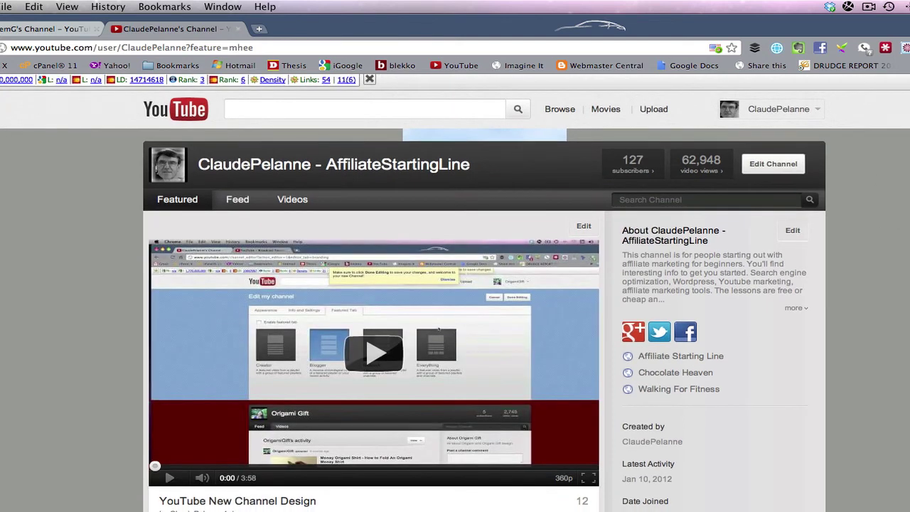
{"action": "scroll", "coordinate": [455, 284], "scroll_direction": "down", "scroll_amount": 1}
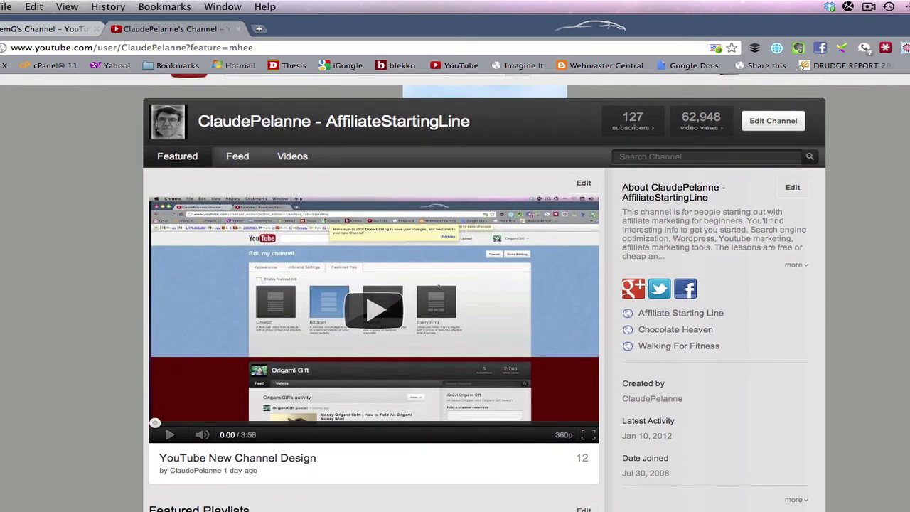
{"action": "scroll", "coordinate": [658, 199], "scroll_direction": "down", "scroll_amount": 2}
{"action": "scroll", "coordinate": [658, 199], "scroll_direction": "down", "scroll_amount": 1}
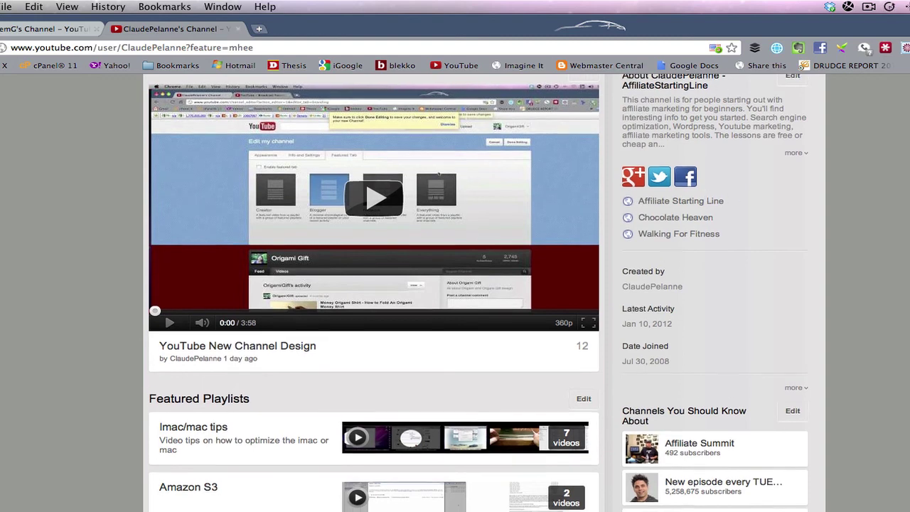
{"action": "scroll", "coordinate": [719, 183], "scroll_direction": "down", "scroll_amount": 1}
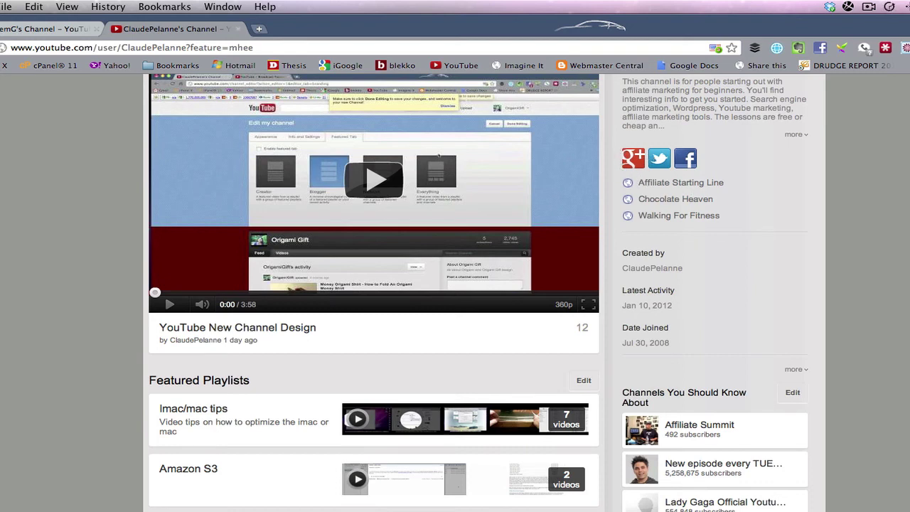
{"action": "scroll", "coordinate": [455, 285], "scroll_direction": "up", "scroll_amount": 5}
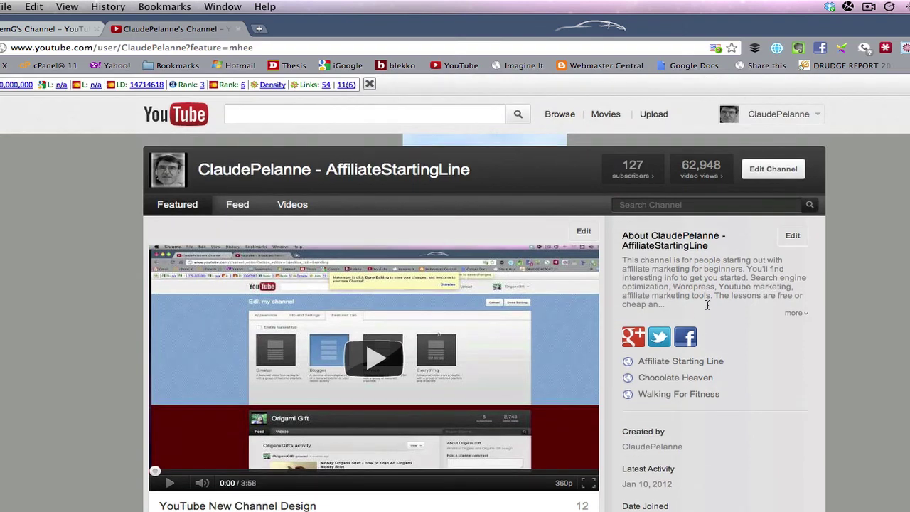
- Open the linked Google+ profile from the About box, compare it with the other tabs, then return to AffiliateStartingLine
{"action": "left_click", "coordinate": [634, 337]}
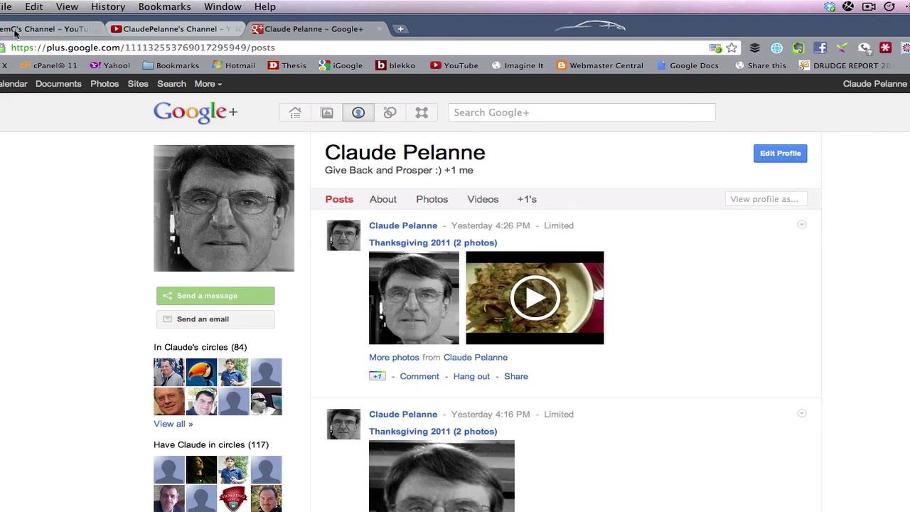
{"action": "left_click", "coordinate": [19, 33]}
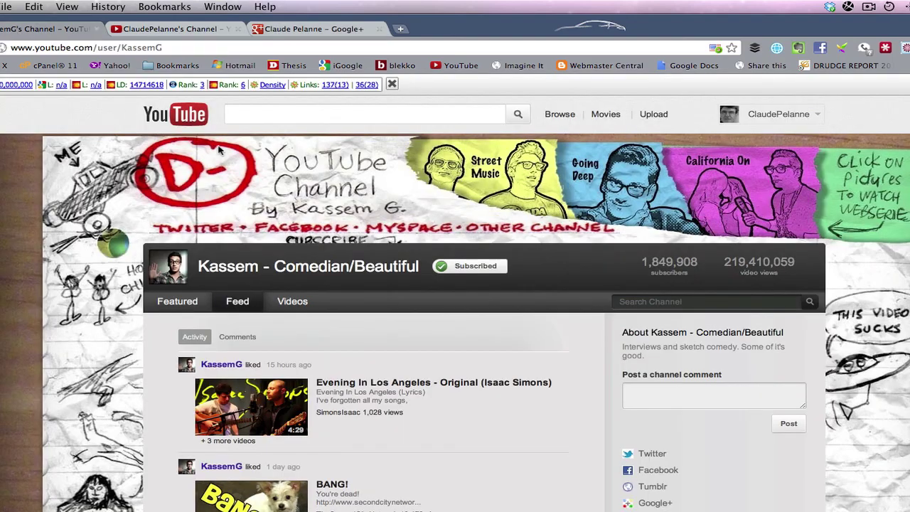
{"action": "left_click", "coordinate": [286, 30]}
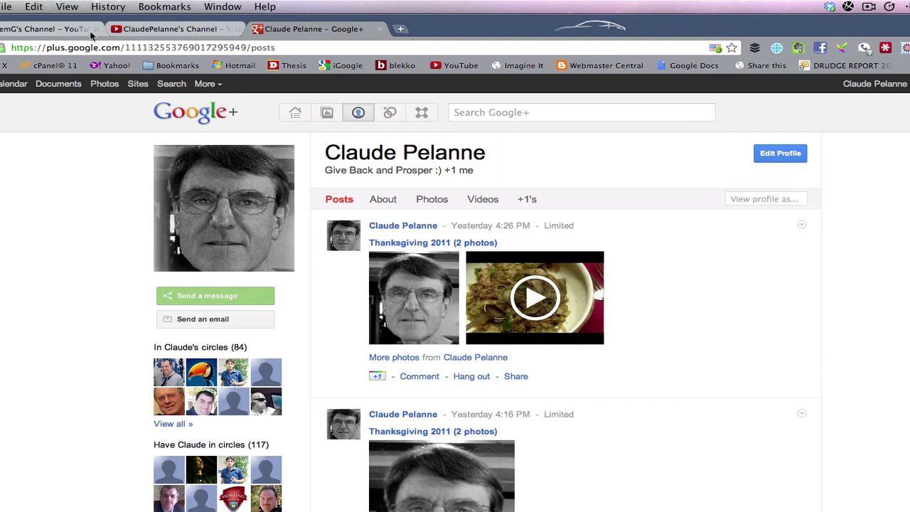
{"action": "left_click", "coordinate": [171, 29]}
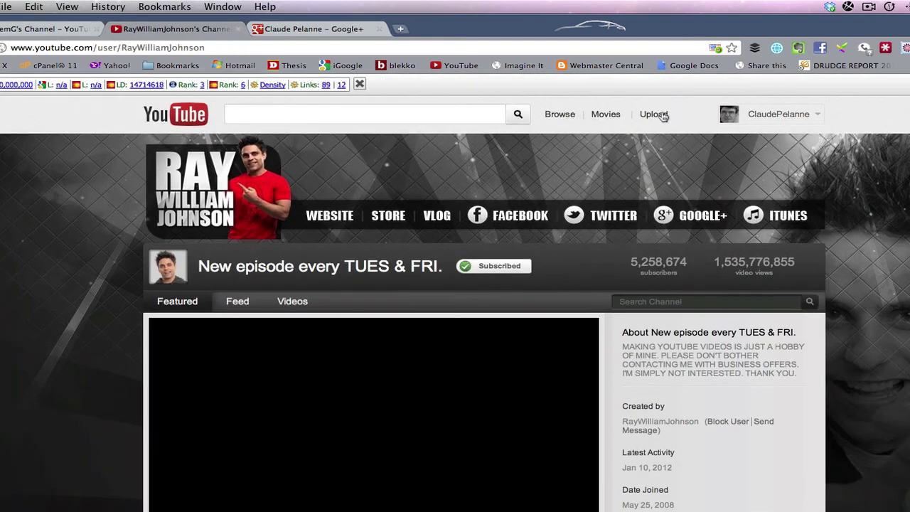
{"action": "left_click", "coordinate": [812, 115]}
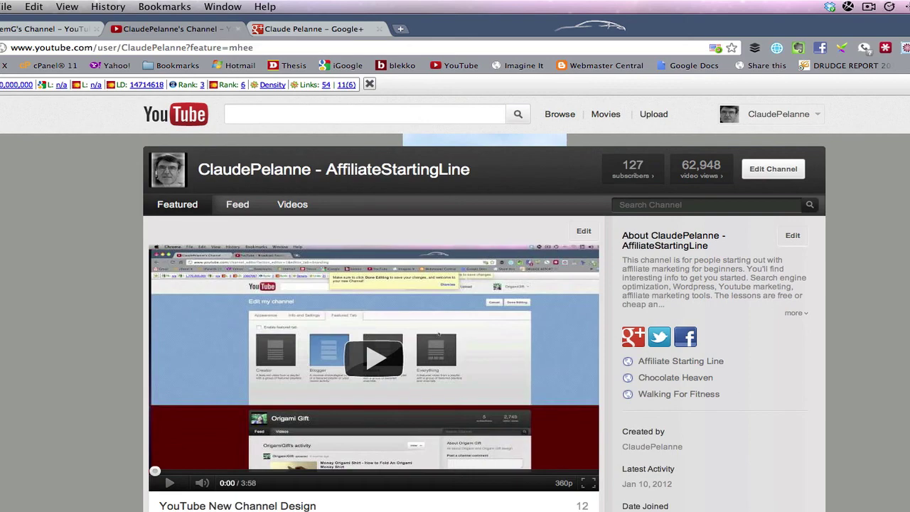
{"action": "scroll", "coordinate": [455, 292], "scroll_direction": "down", "scroll_amount": 1}
{"action": "scroll", "coordinate": [456, 291], "scroll_direction": "down", "scroll_amount": 3}
{"action": "scroll", "coordinate": [455, 292], "scroll_direction": "down", "scroll_amount": 1}
{"action": "scroll", "coordinate": [456, 291], "scroll_direction": "down", "scroll_amount": 2}
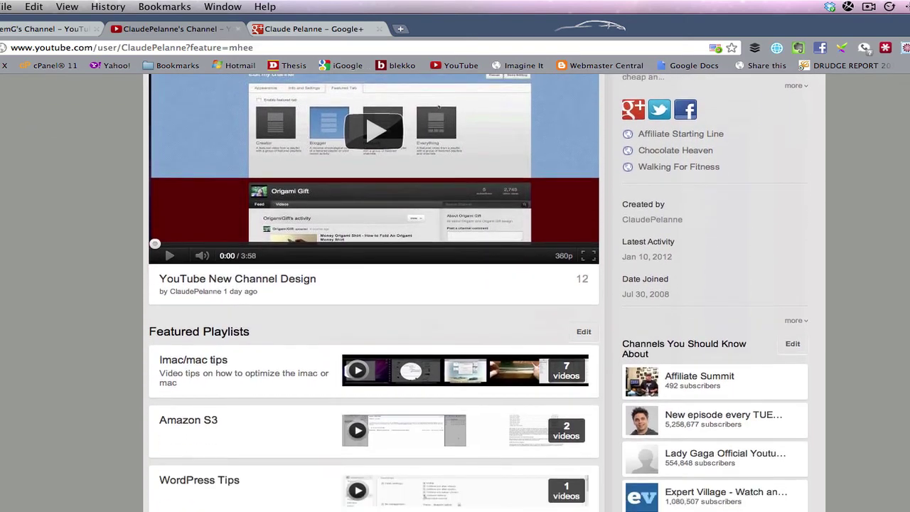
{"action": "scroll", "coordinate": [455, 291], "scroll_direction": "down", "scroll_amount": 1}
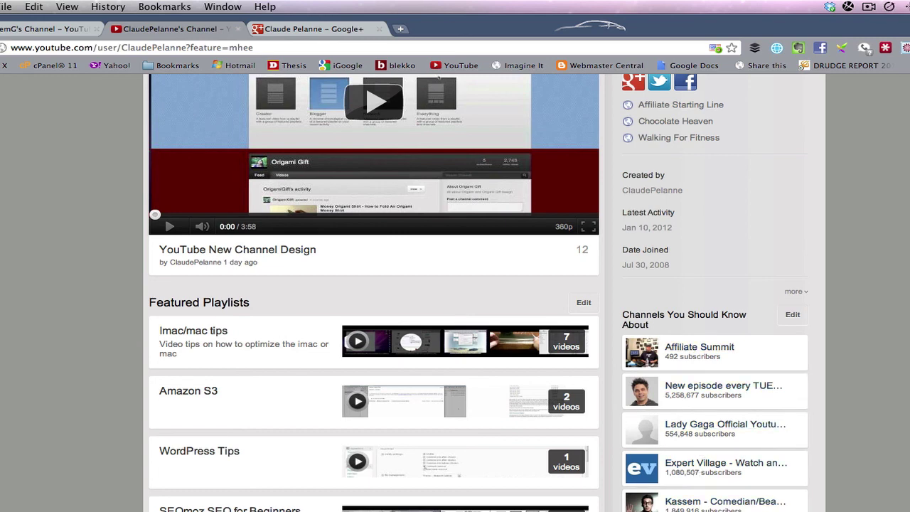
{"action": "scroll", "coordinate": [478, 291], "scroll_direction": "down", "scroll_amount": 2}
{"action": "scroll", "coordinate": [478, 292], "scroll_direction": "up", "scroll_amount": 4}
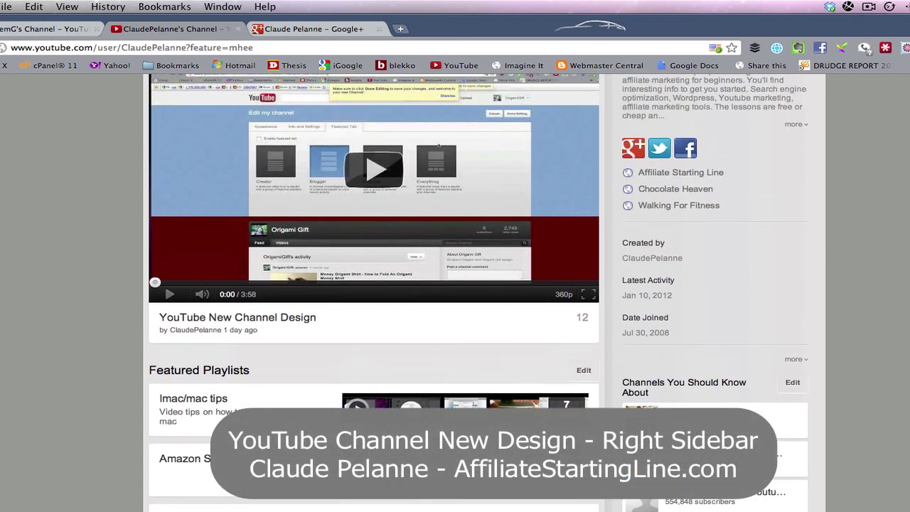
{"action": "scroll", "coordinate": [478, 291], "scroll_direction": "up", "scroll_amount": 3}
{"action": "scroll", "coordinate": [478, 292], "scroll_direction": "up", "scroll_amount": 2}
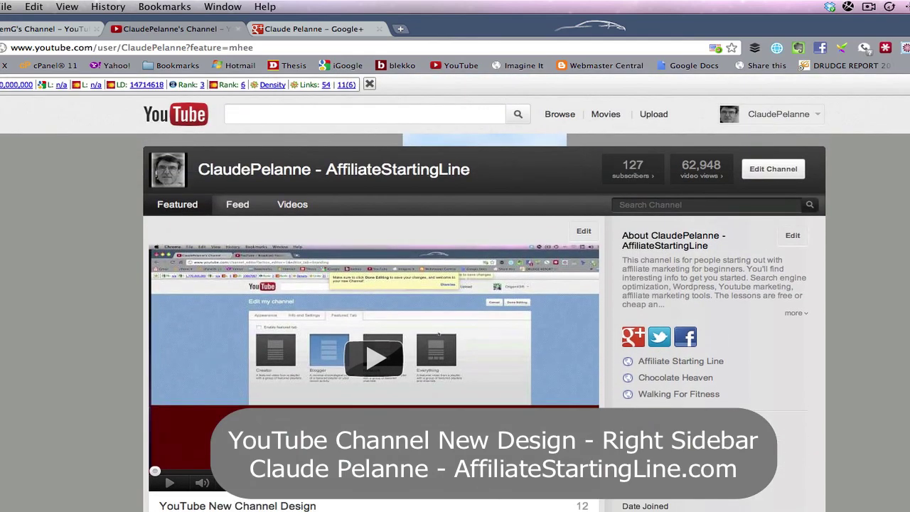
{"action": "scroll", "coordinate": [478, 292], "scroll_direction": "down", "scroll_amount": 3}
{"action": "scroll", "coordinate": [478, 292], "scroll_direction": "up", "scroll_amount": 3}
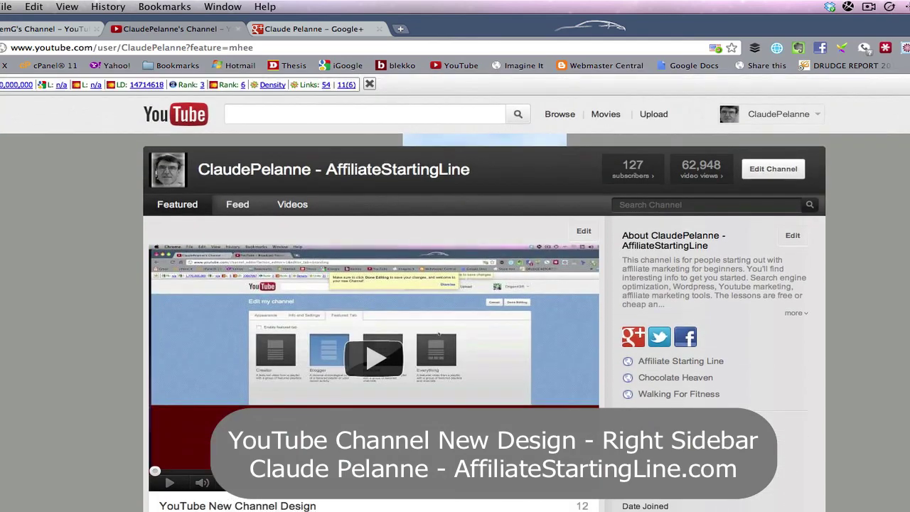